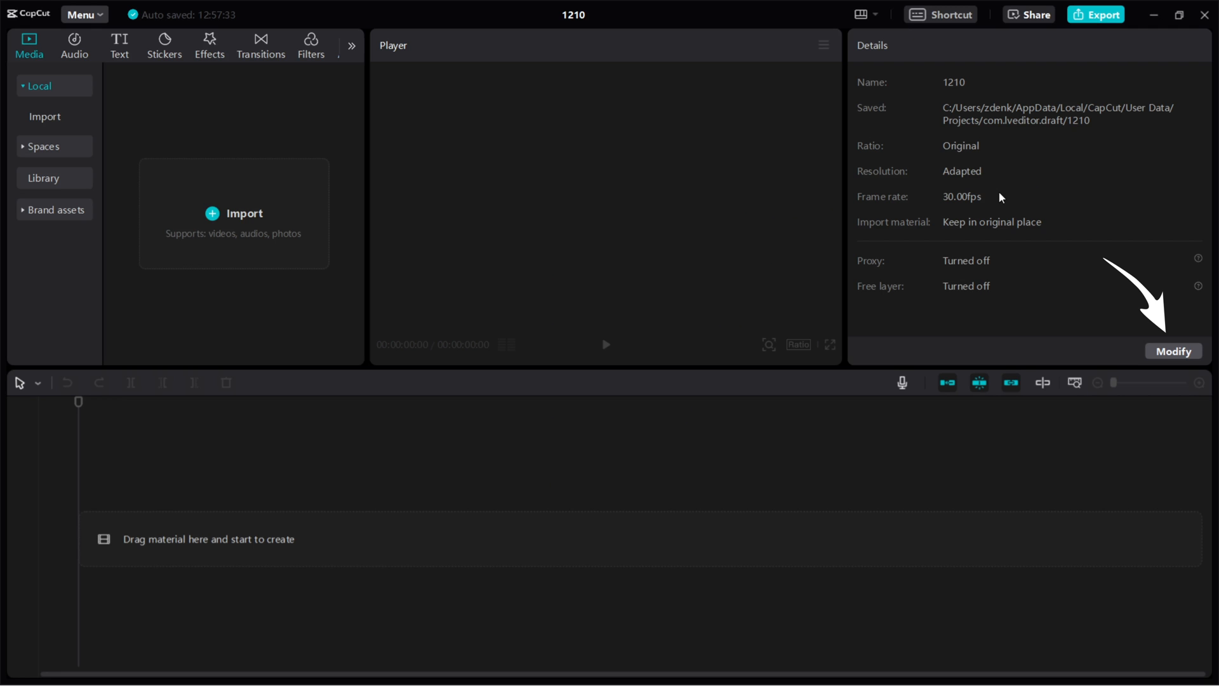
# Rename the project to 'Maya 2' and set its frame rate to 24 fps
pyautogui.click(1164, 353)
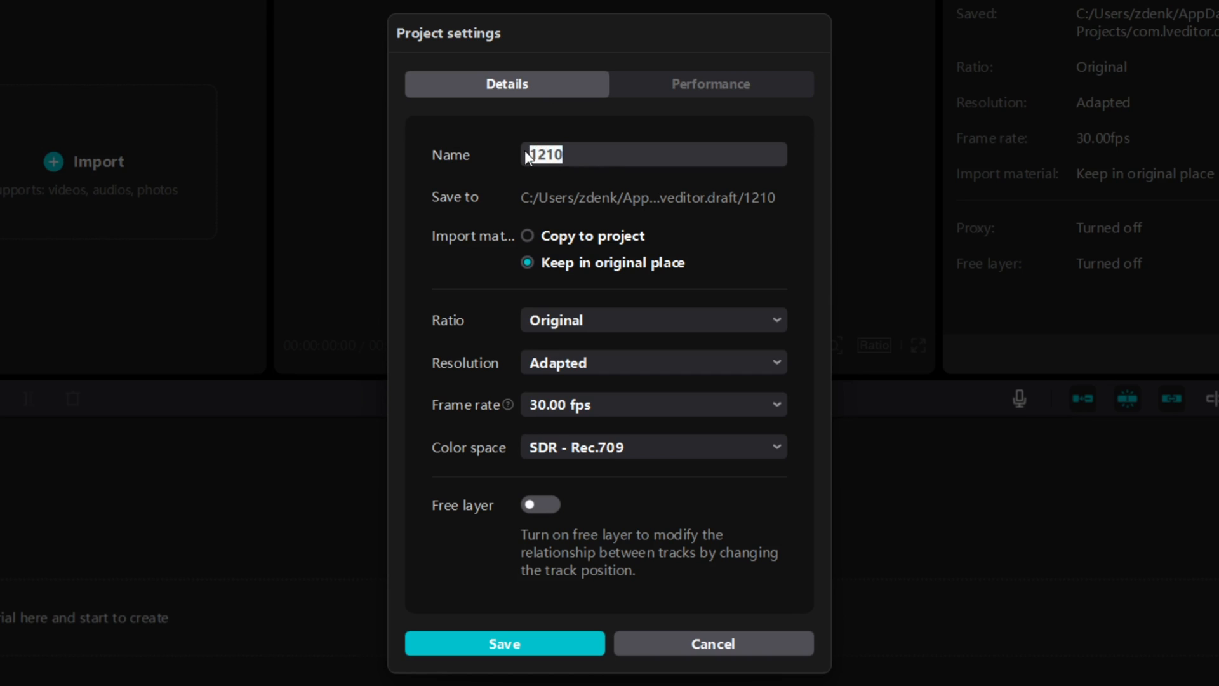
pyautogui.write('Maya 2')
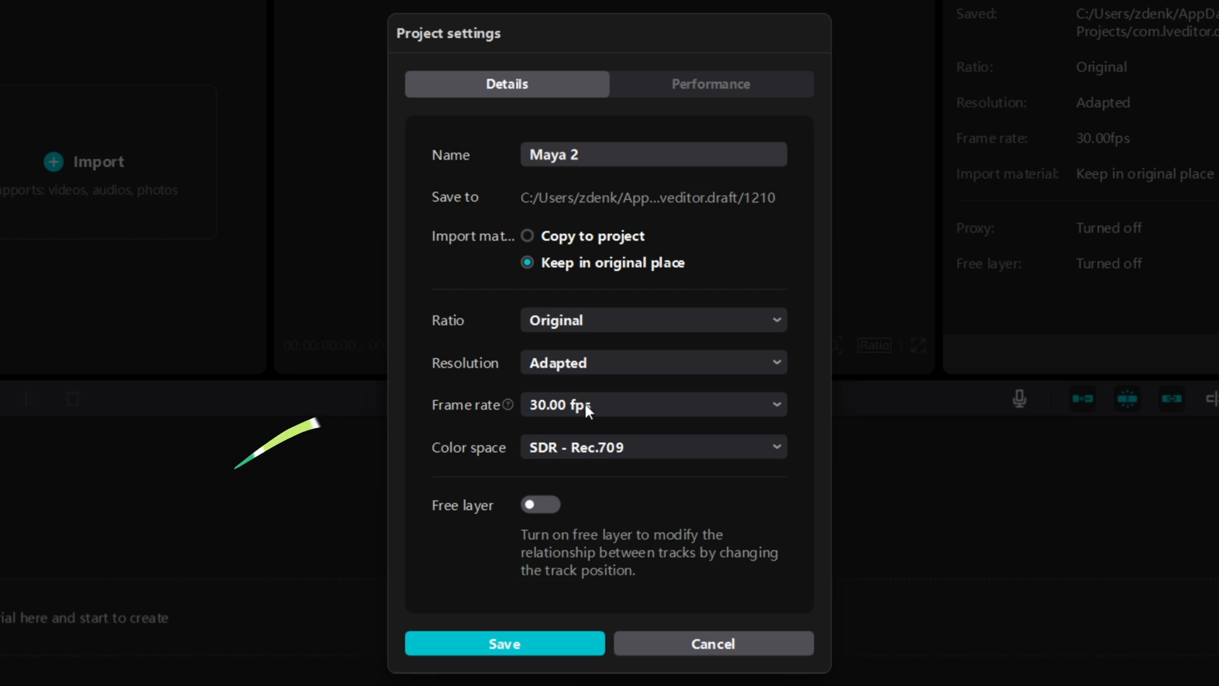
pyautogui.click(559, 403)
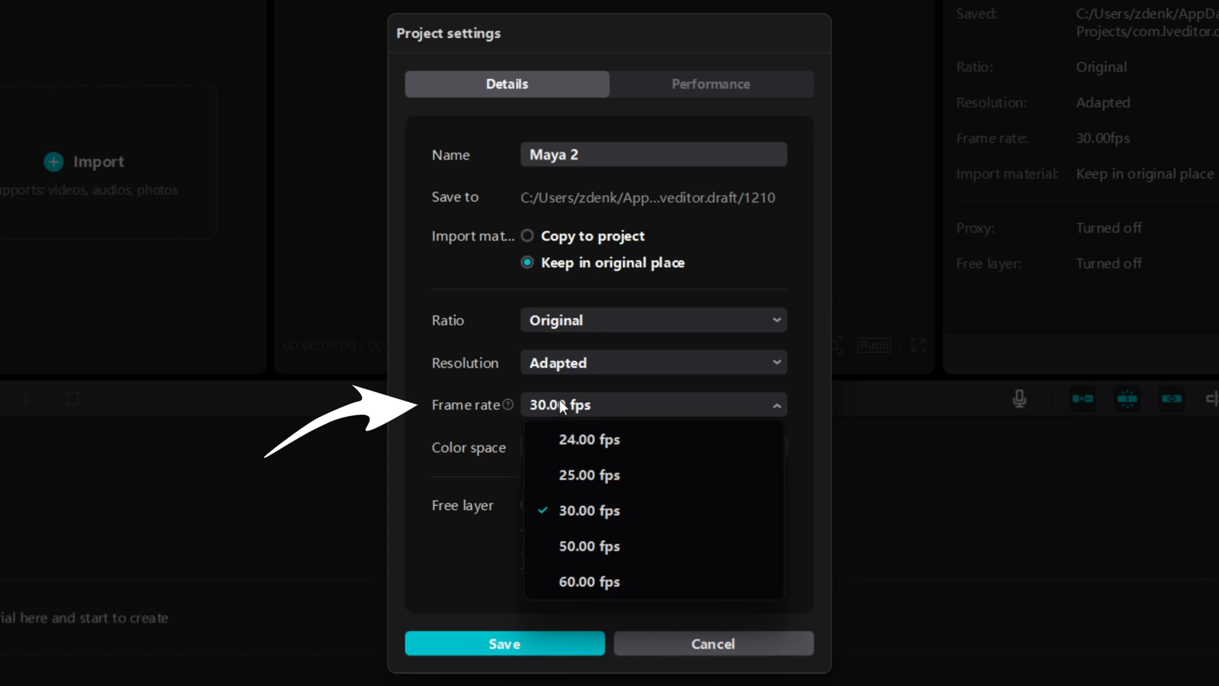
pyautogui.click(574, 439)
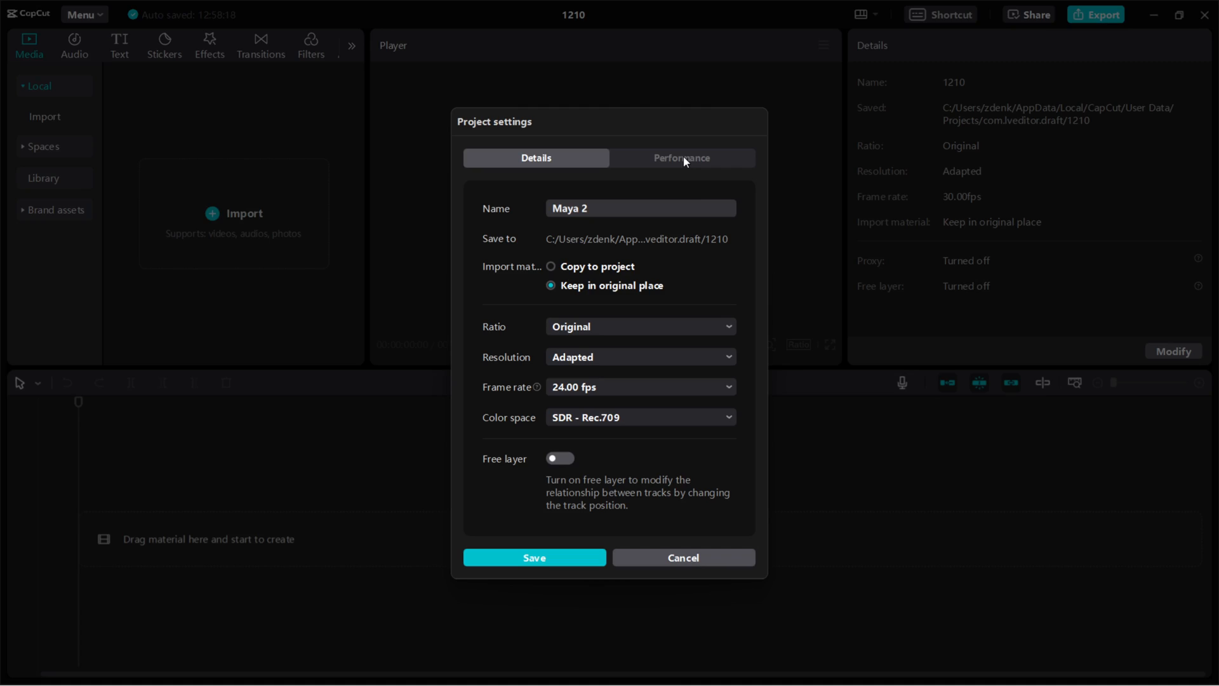
# Turn on proxy editing at 720P and save the project settings
pyautogui.click(684, 159)
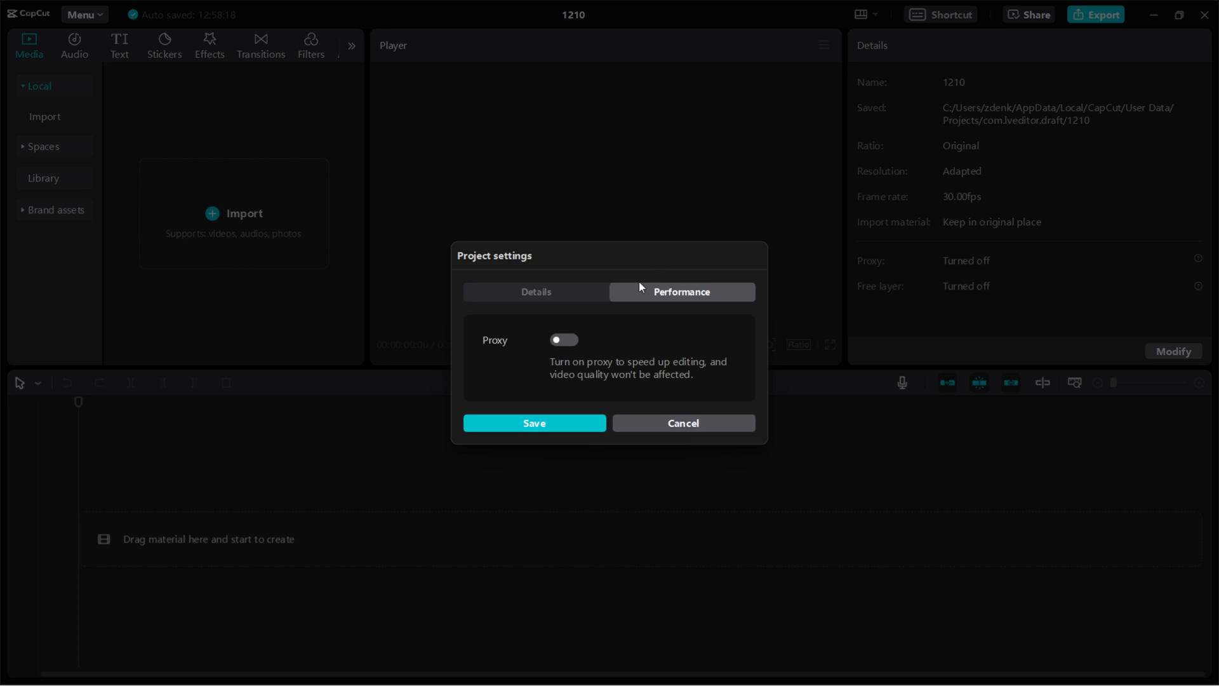
pyautogui.click(567, 340)
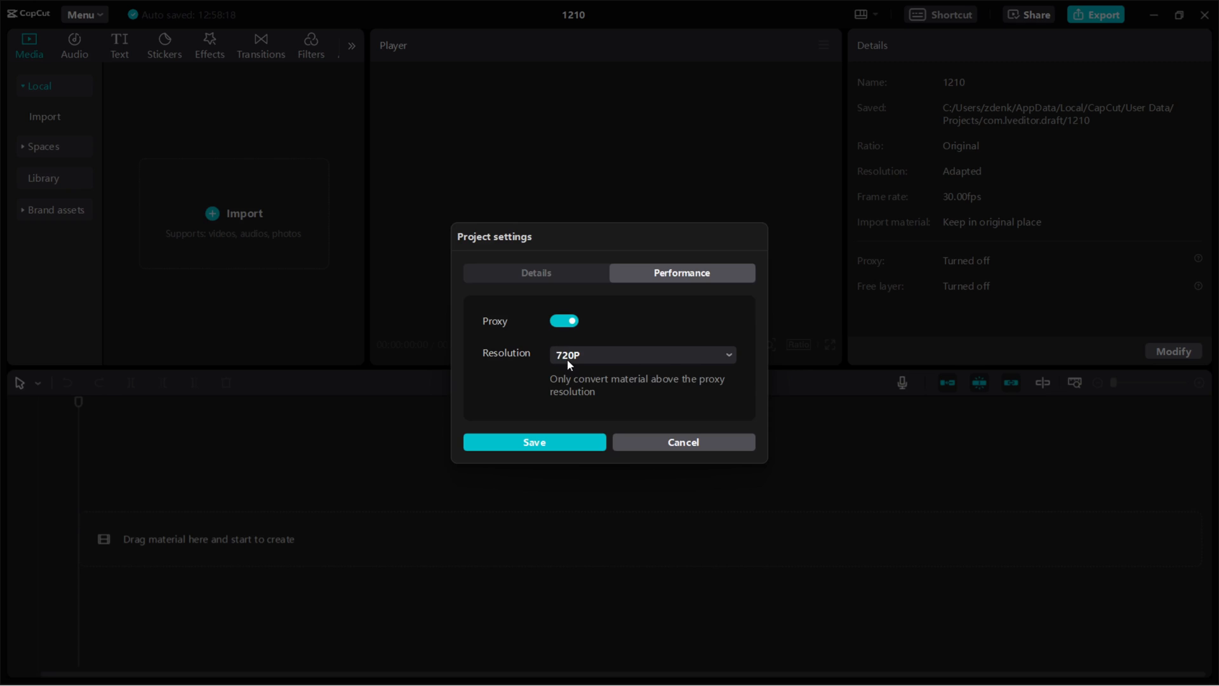
pyautogui.click(635, 353)
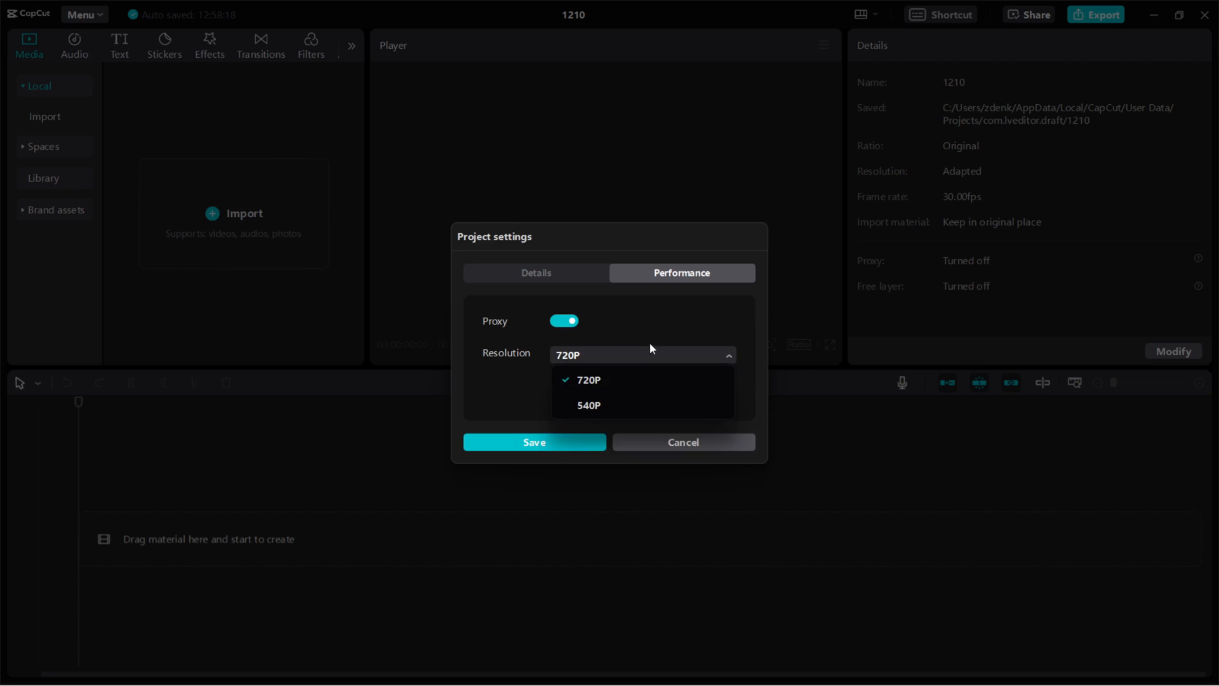
pyautogui.click(591, 380)
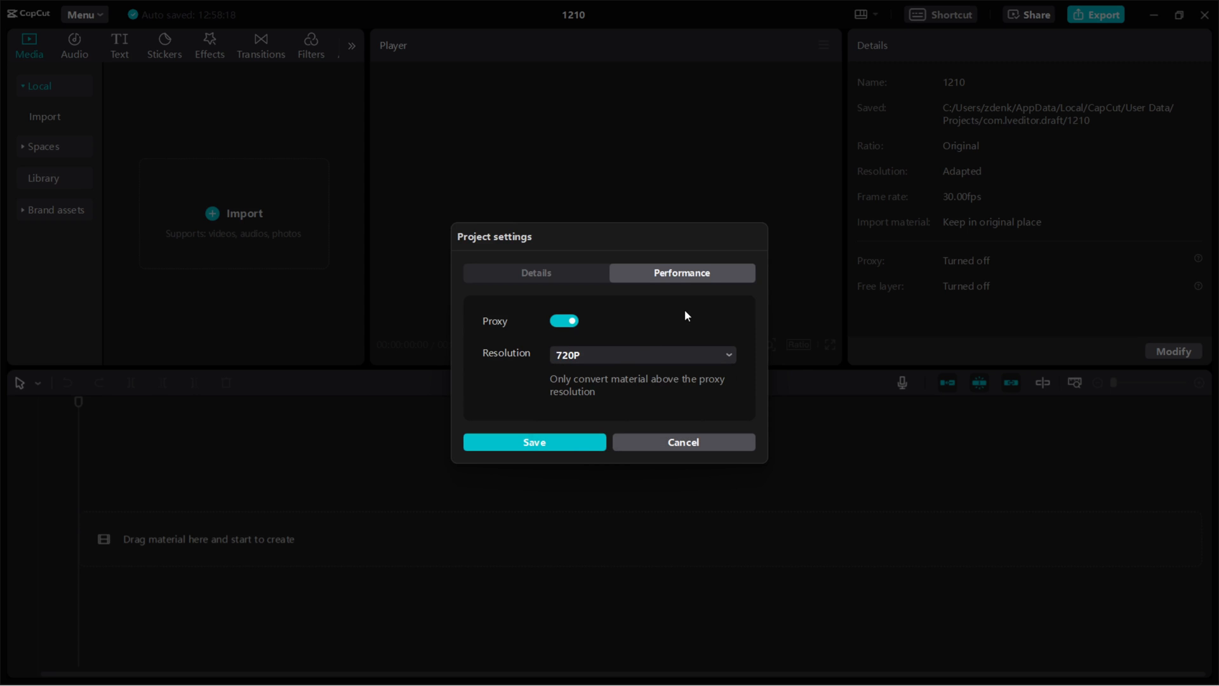
pyautogui.click(568, 442)
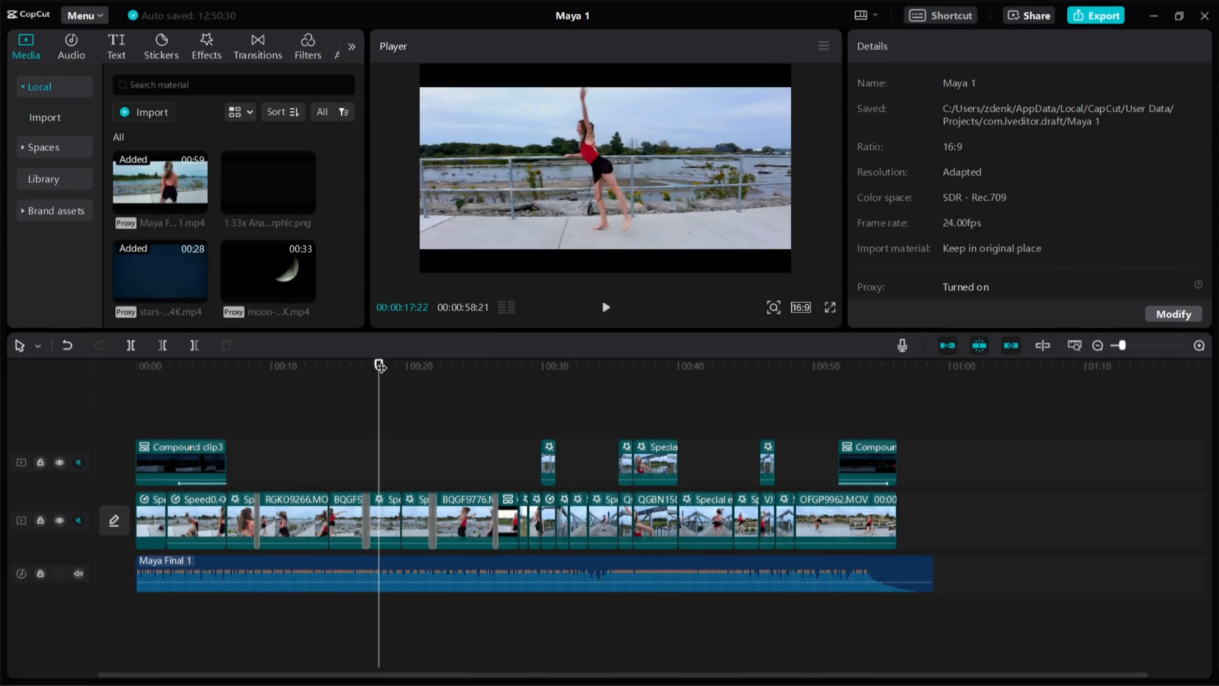
# Apply the 24 fps settings, then import BQGF9776.MOV and place it on the main track
pyautogui.moveTo(380, 366)
pyautogui.mouseDown()
pyautogui.moveTo(363, 371)
pyautogui.moveTo(444, 362)
pyautogui.moveTo(342, 377)
pyautogui.moveTo(382, 370)
pyautogui.moveTo(367, 372)
pyautogui.mouseUp()
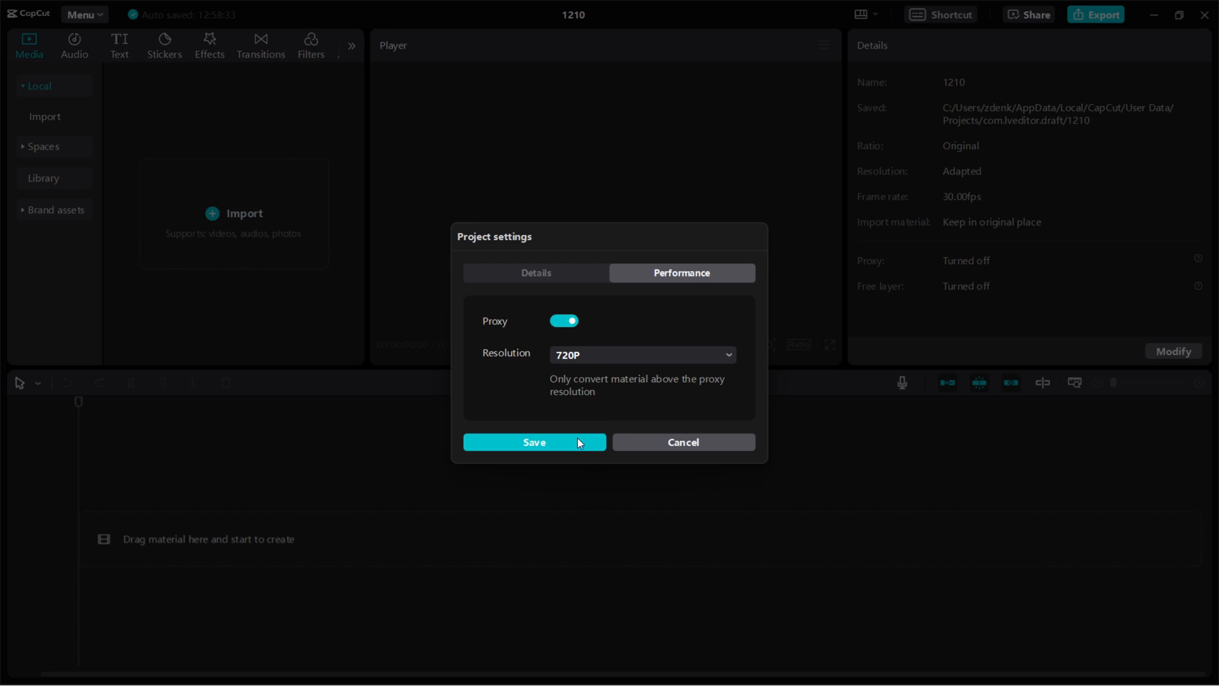
pyautogui.click(577, 439)
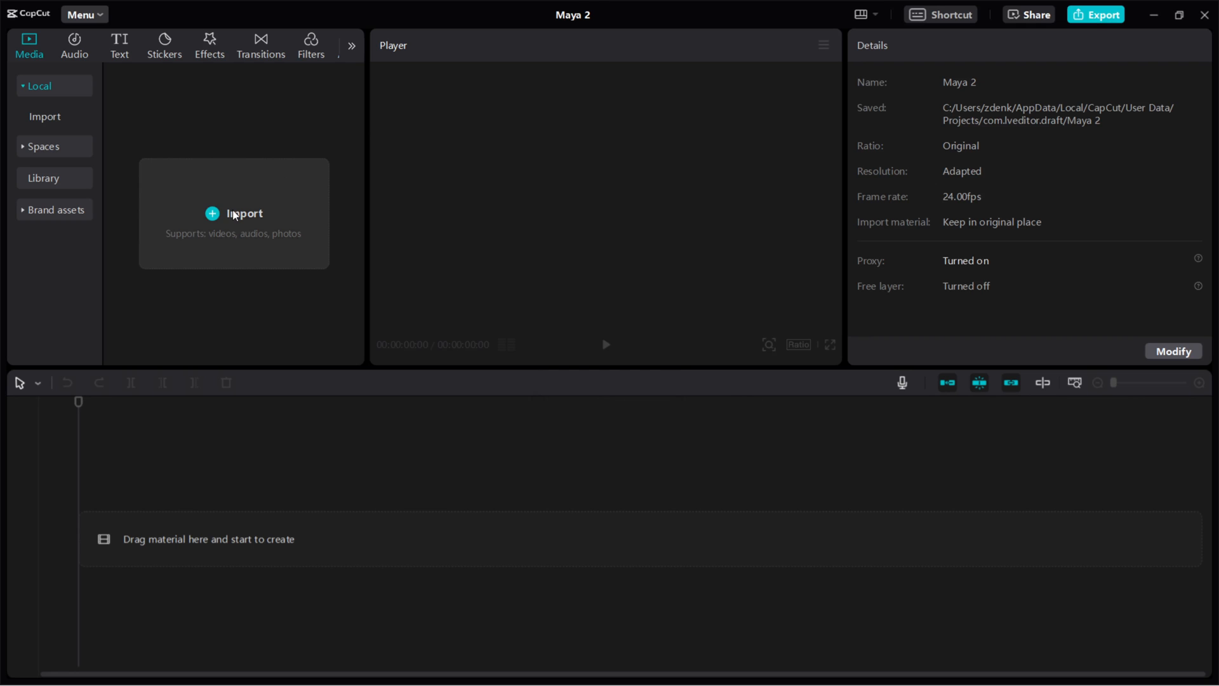
pyautogui.click(234, 216)
pyautogui.doubleClick(364, 144)
pyautogui.moveTo(153, 185); pyautogui.dragTo(68, 540)
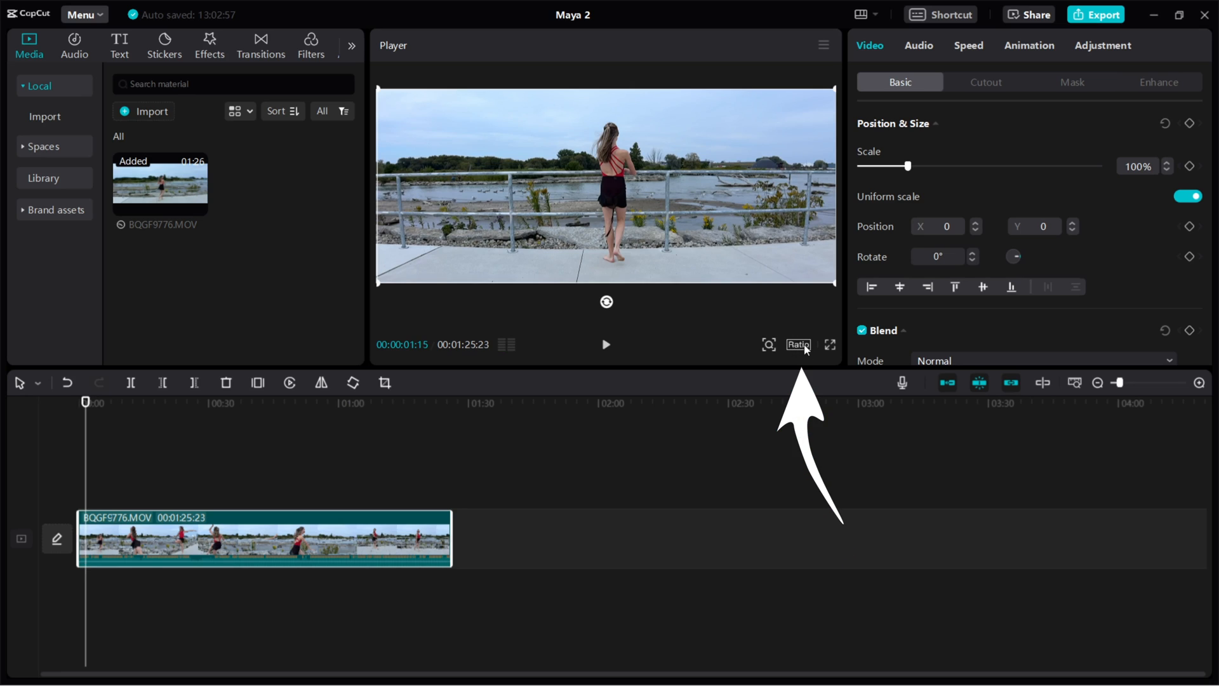
pyautogui.click(798, 344)
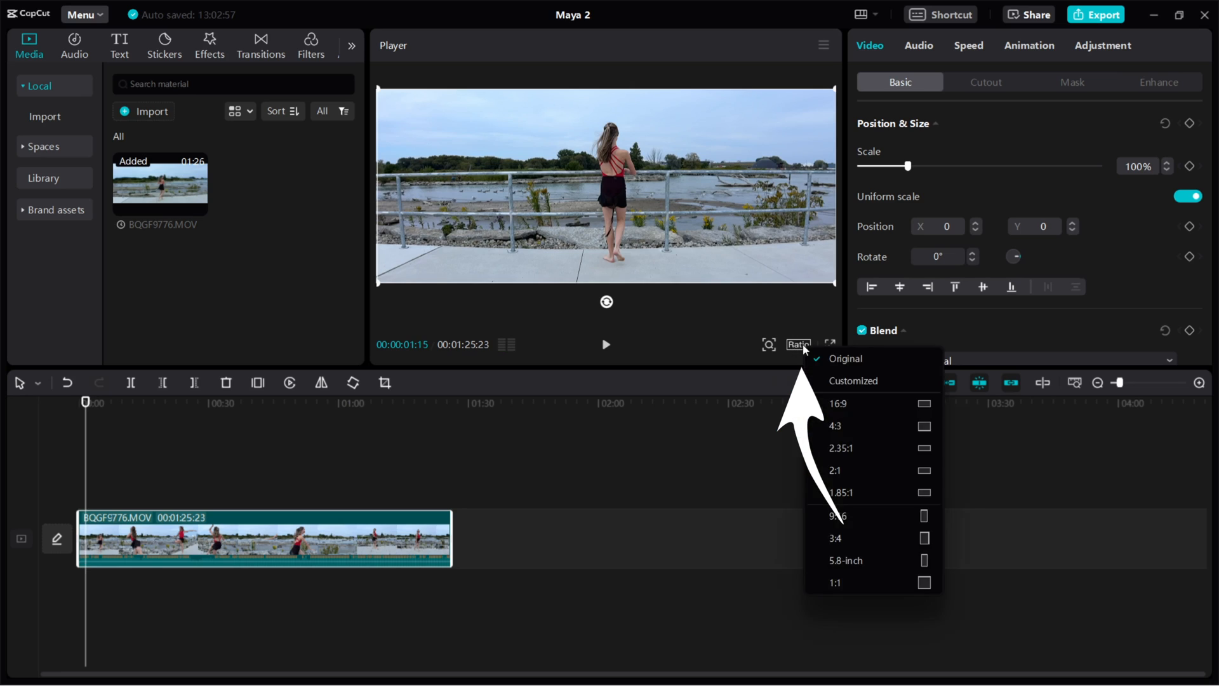
# Set the frame ratio to 16:9 and play the edit from the start
pyautogui.click(837, 402)
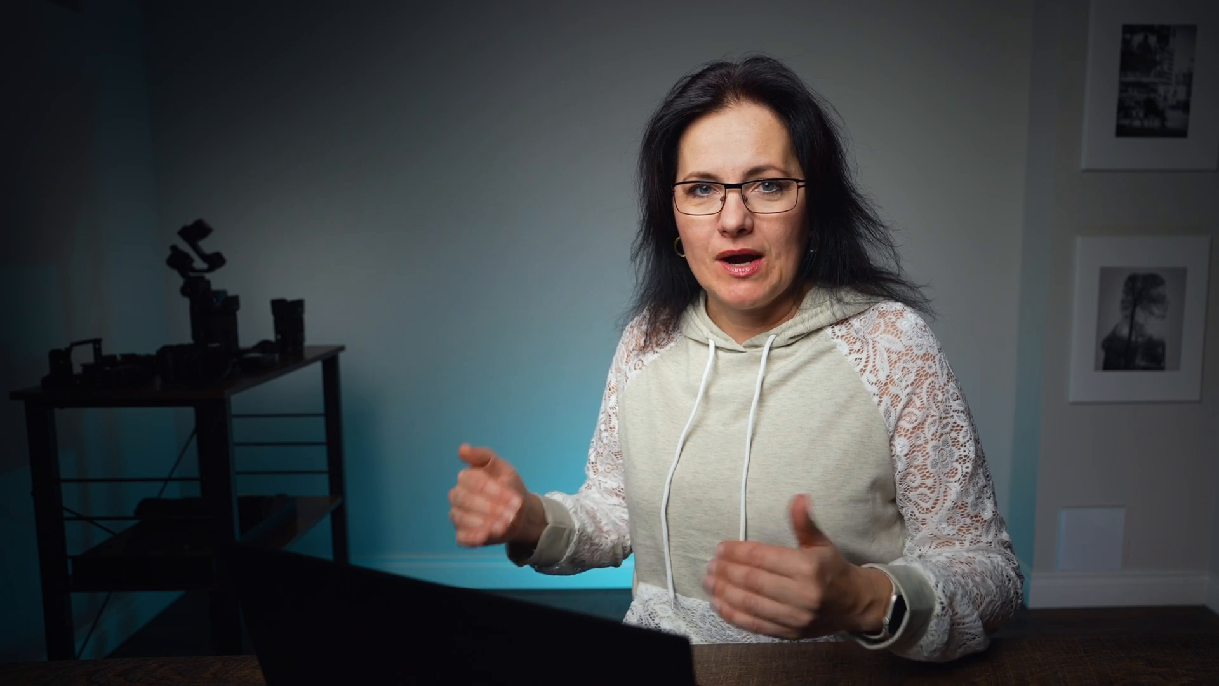
pyautogui.click(602, 346)
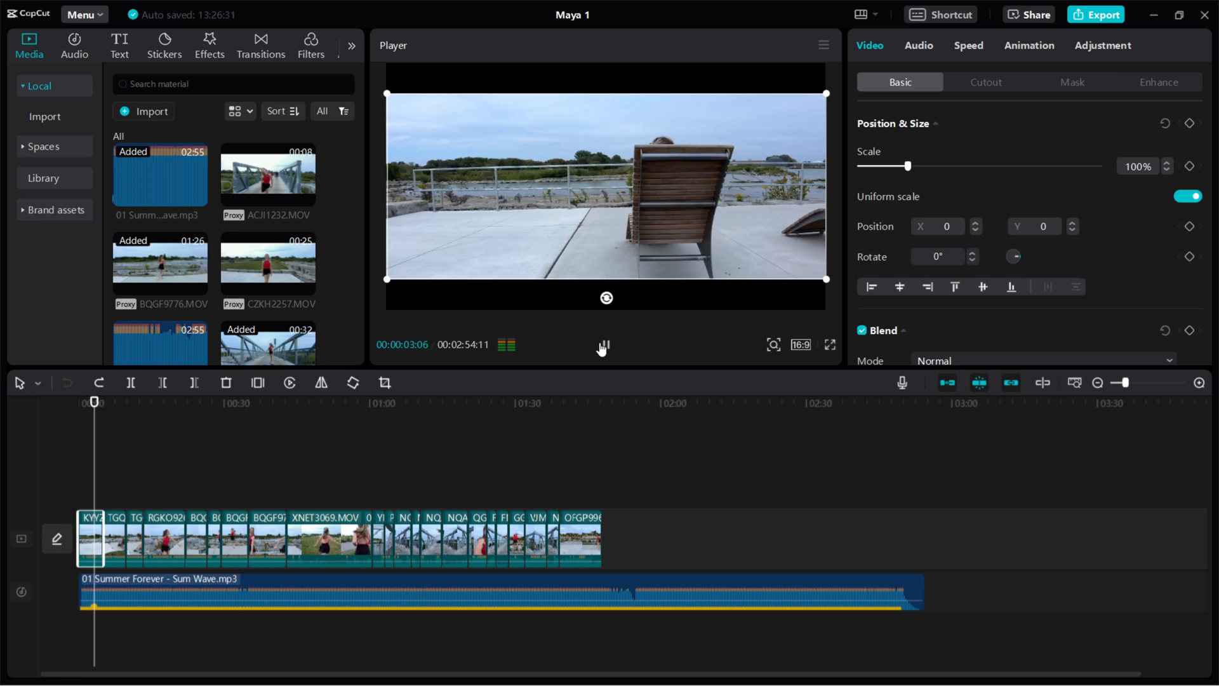
# Slow the clip to 0.4x with Smooth slow-mo on, and view the frame blending options
pyautogui.click(602, 346)
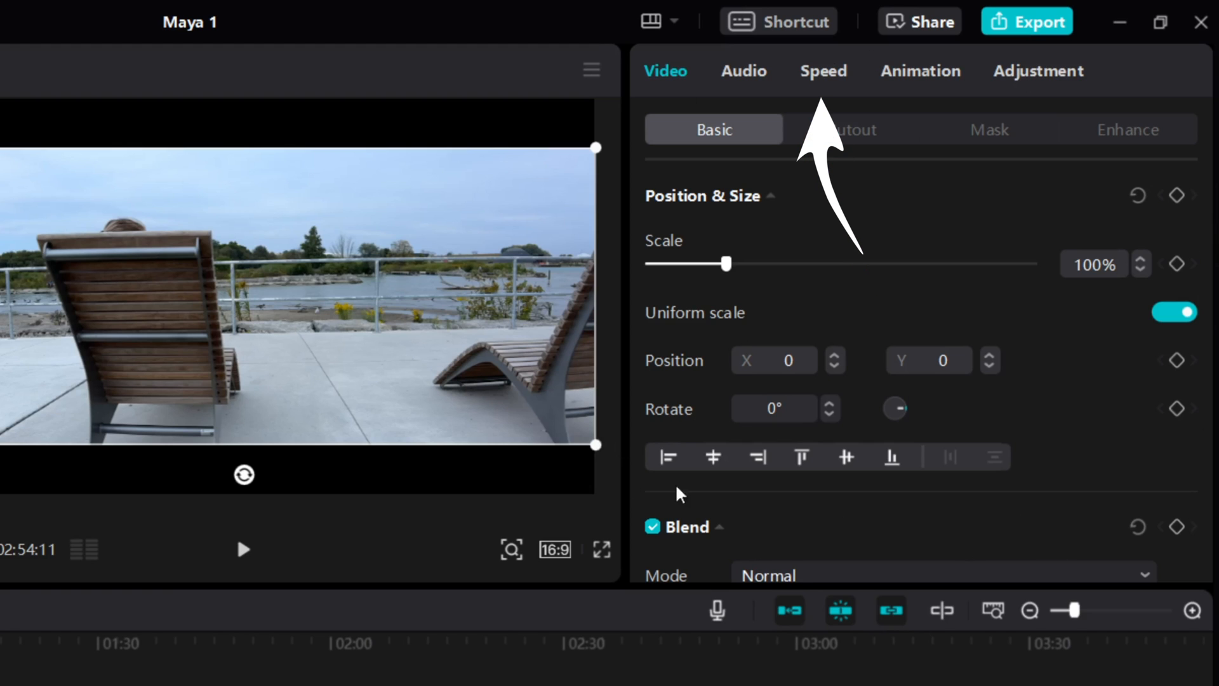
pyautogui.click(819, 73)
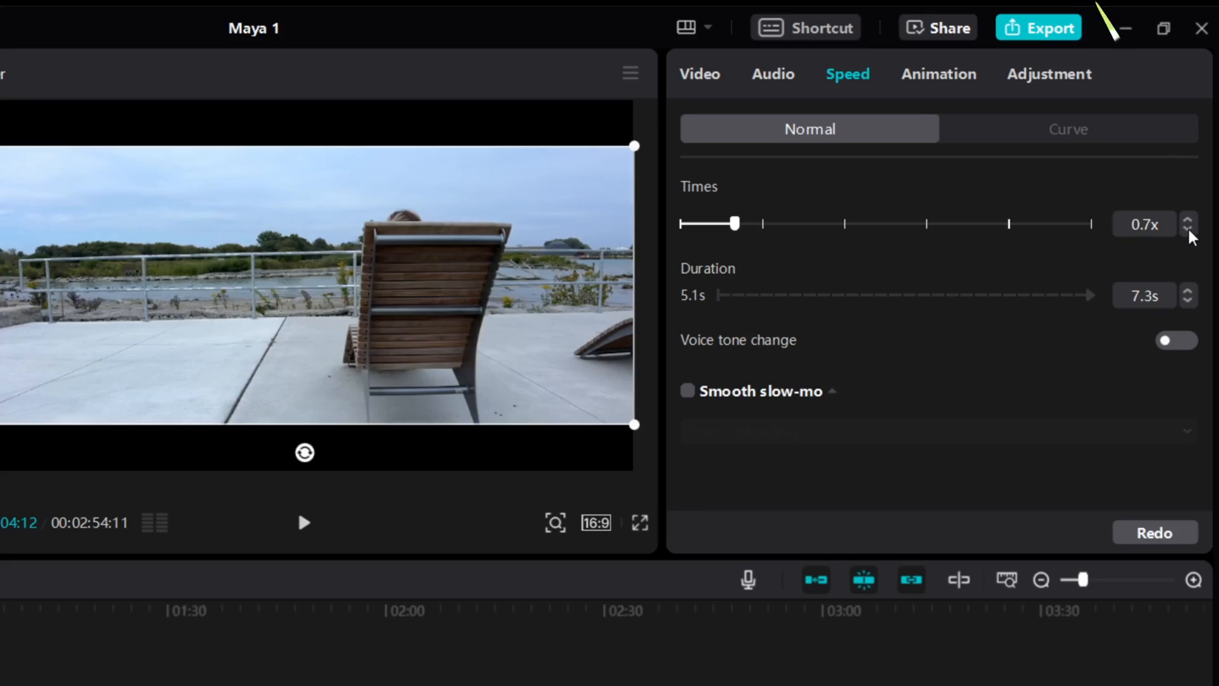
pyautogui.click(1187, 229)
pyautogui.click(1187, 229)
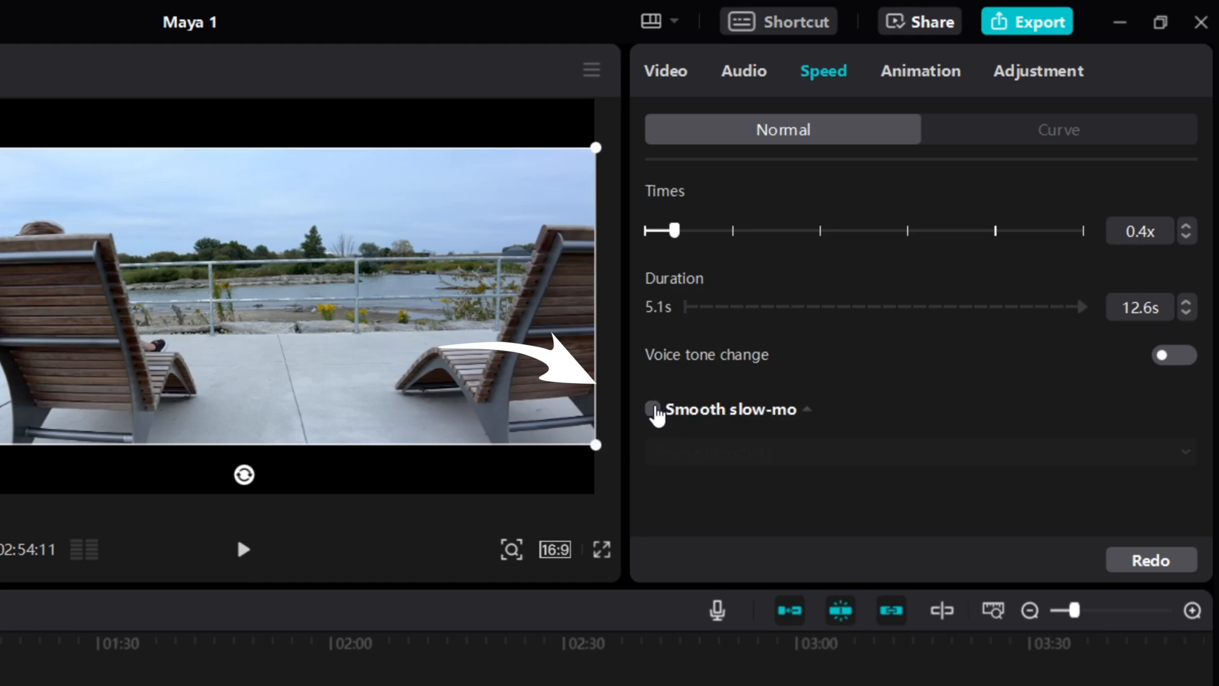
pyautogui.click(653, 410)
pyautogui.click(912, 462)
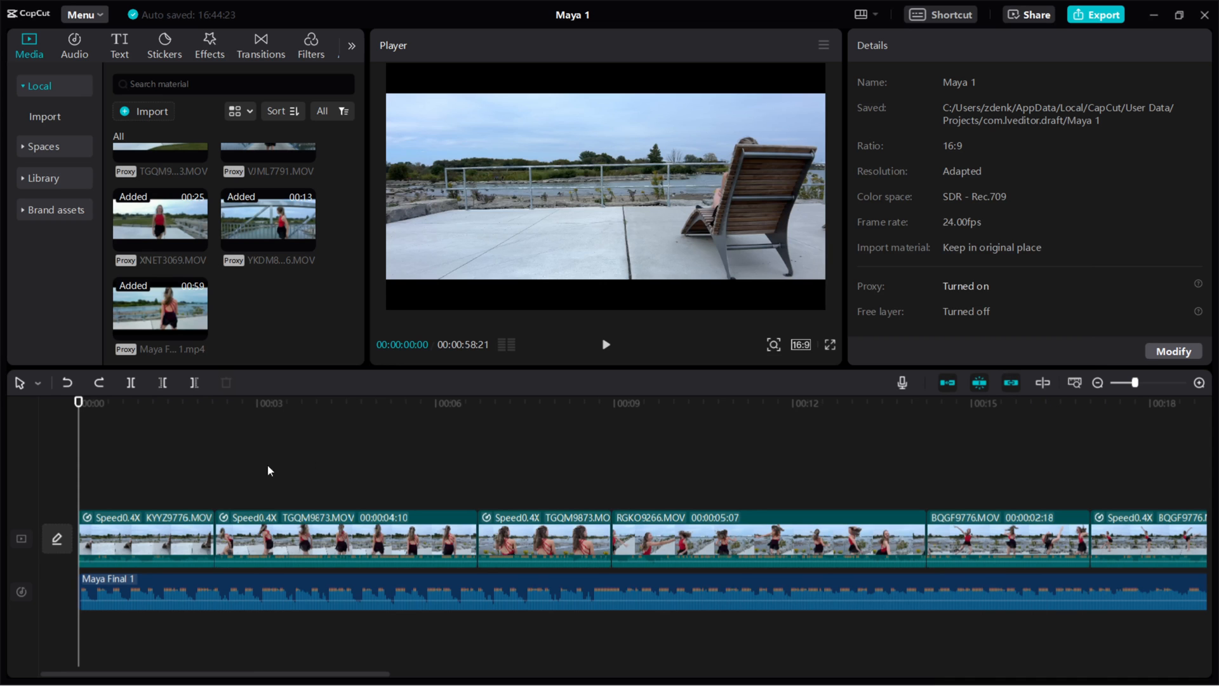
# Mute the original audio of the video clips on the main track
pyautogui.click(606, 345)
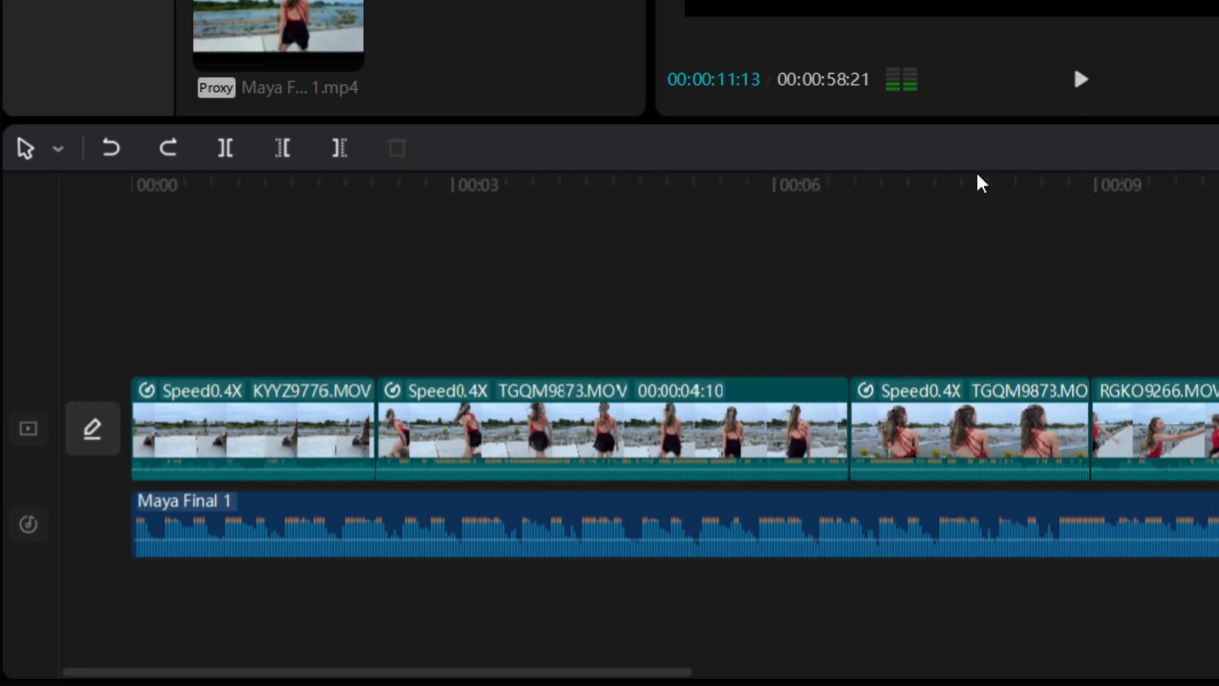
pyautogui.click(120, 185)
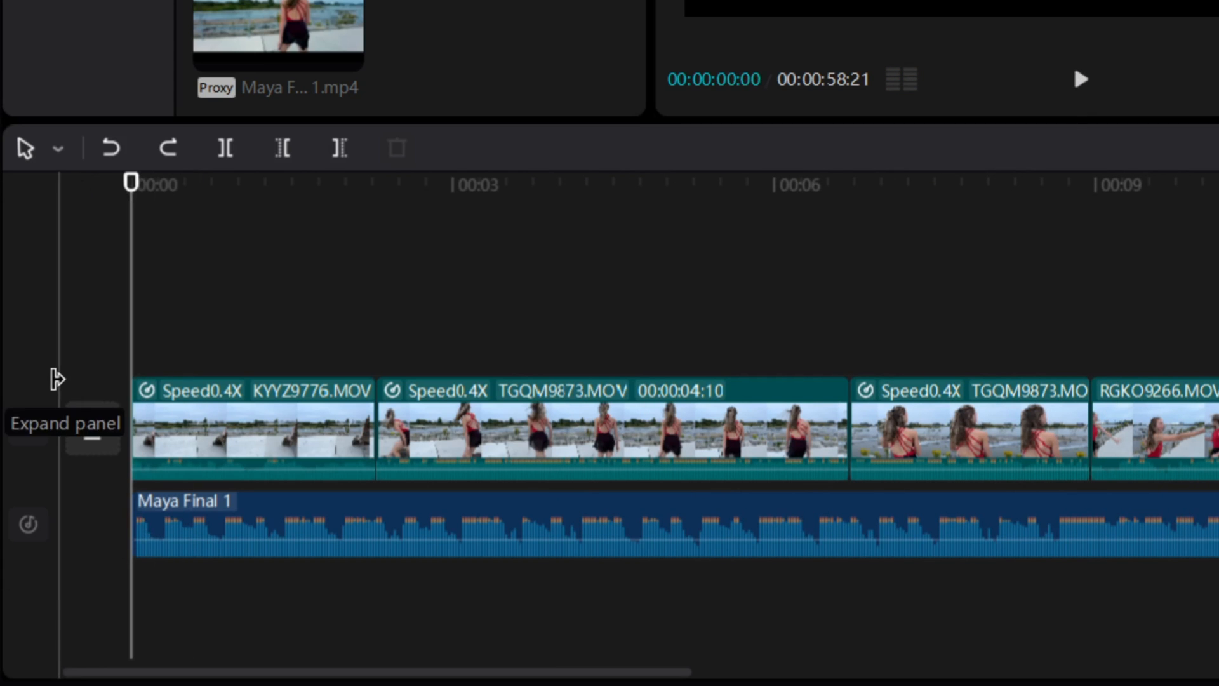
pyautogui.click(76, 387)
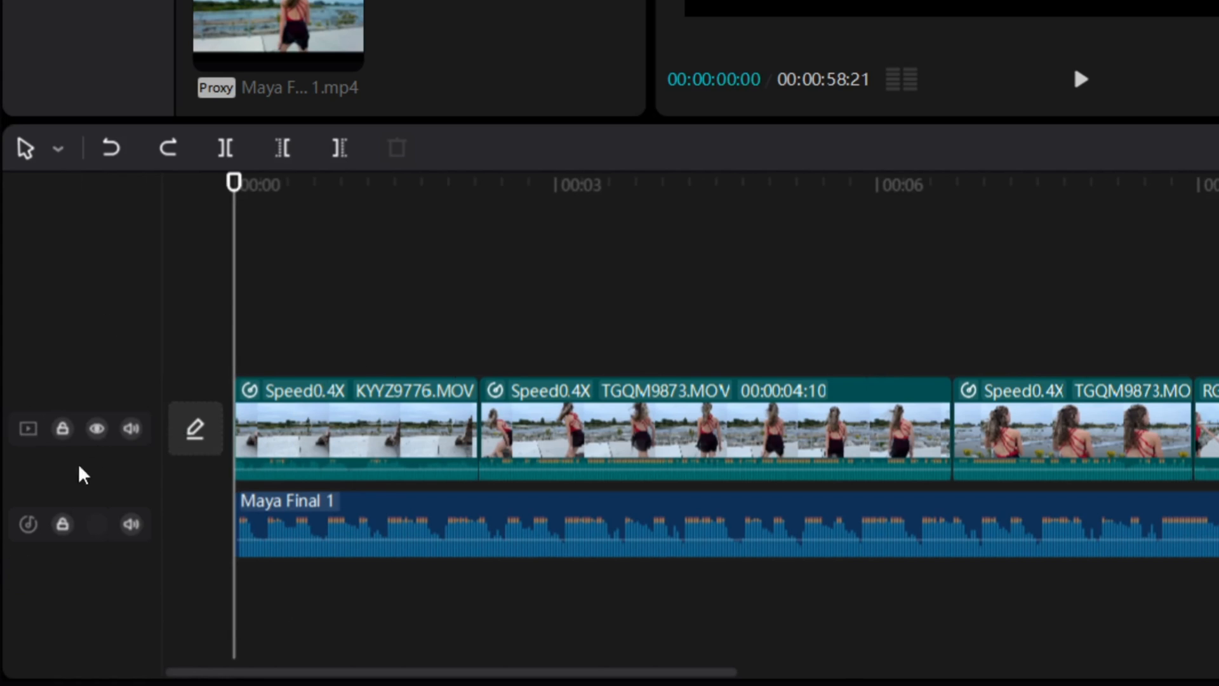
pyautogui.click(133, 432)
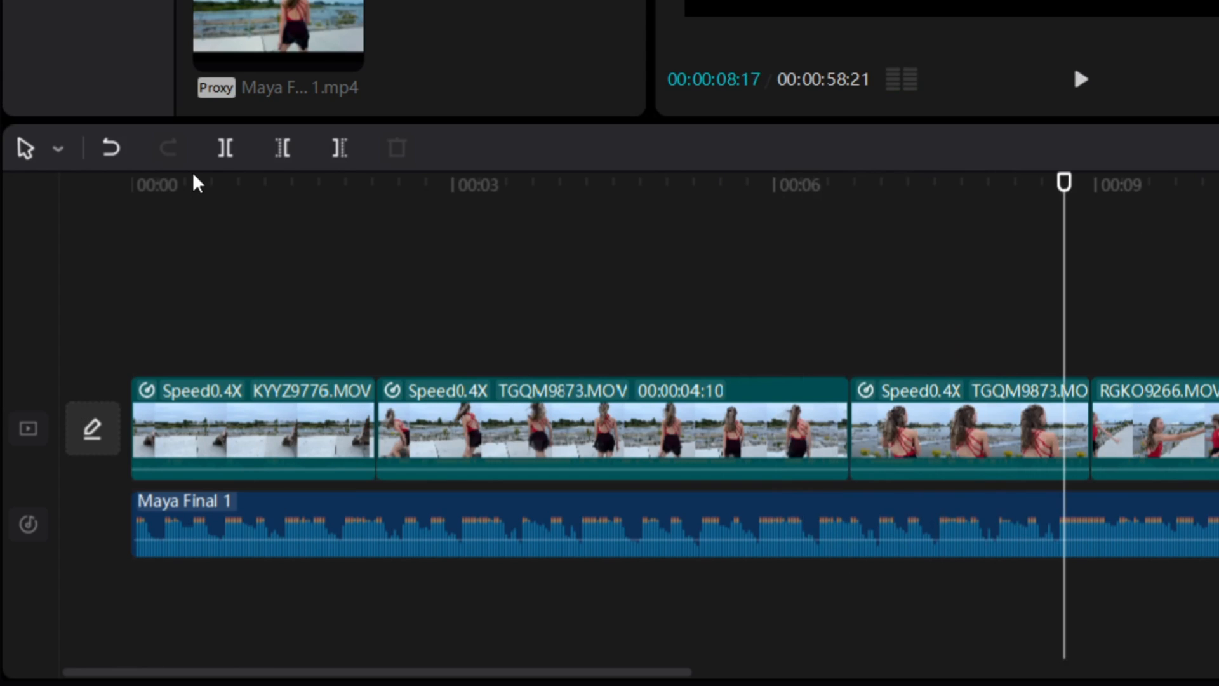
pyautogui.click(194, 184)
# Extract the first clip KYYZ9776's audio onto its own track
pyautogui.click(254, 438)
pyautogui.rightClick(254, 438)
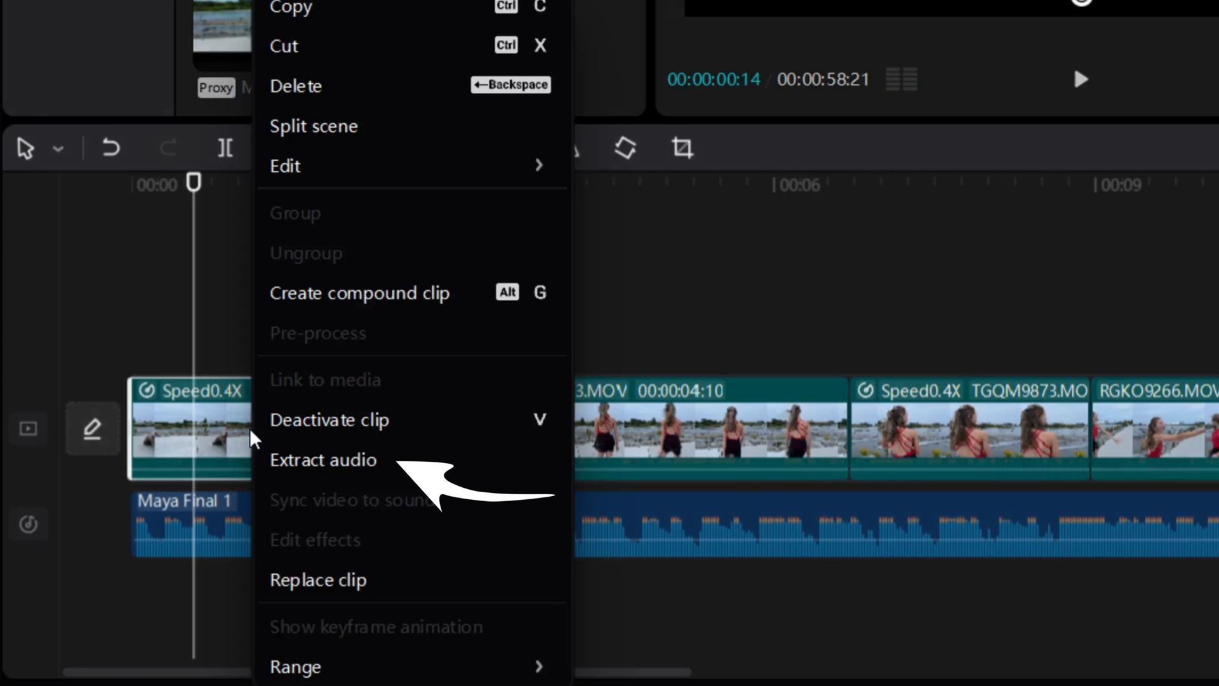
pyautogui.click(305, 468)
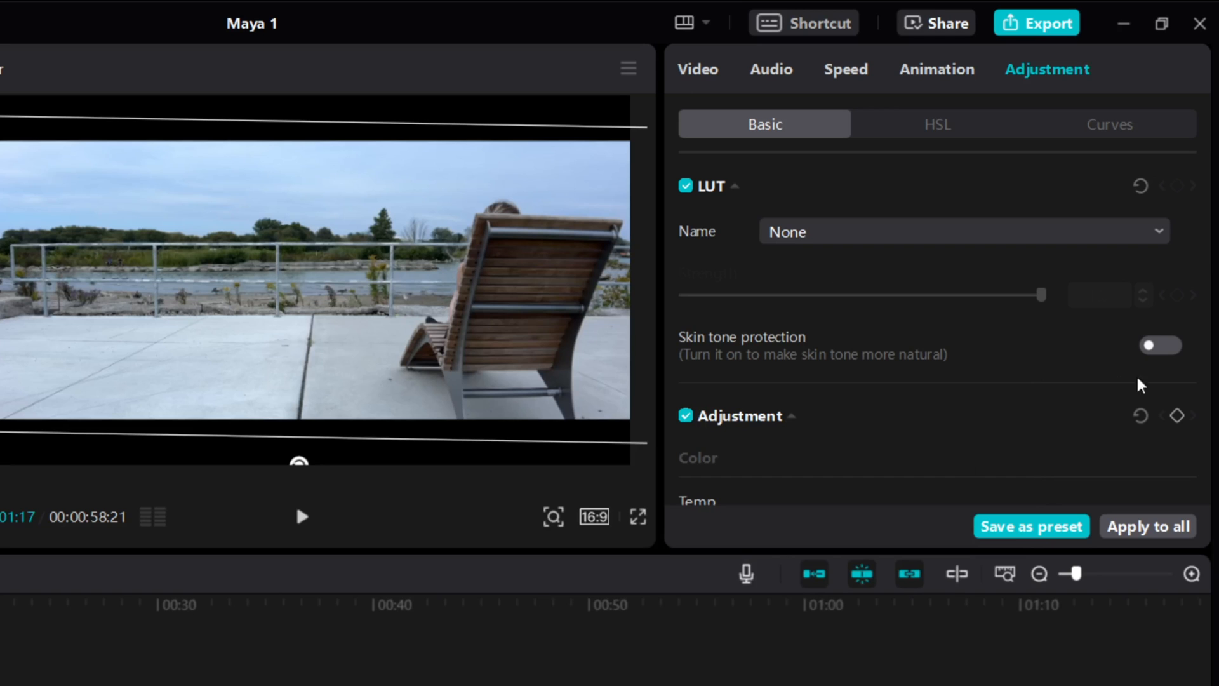
# Apply the SummerLut.cube LUT at strength 100 and preview it around 27 seconds
pyautogui.click(1119, 240)
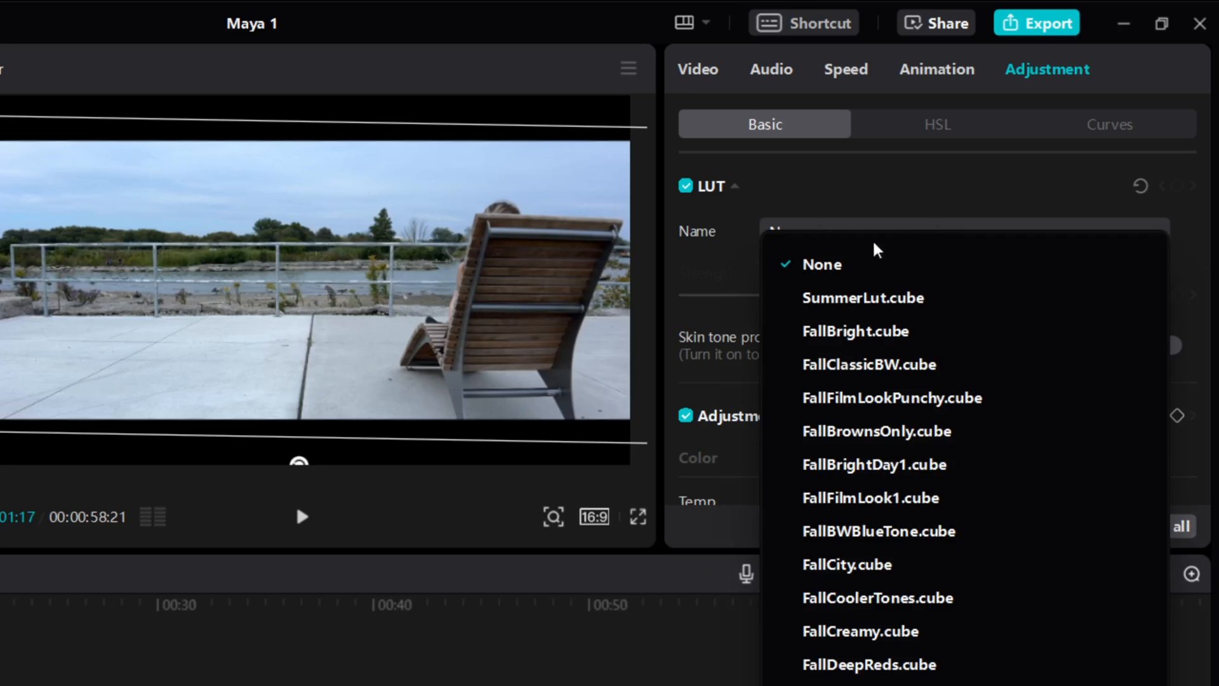
pyautogui.click(856, 300)
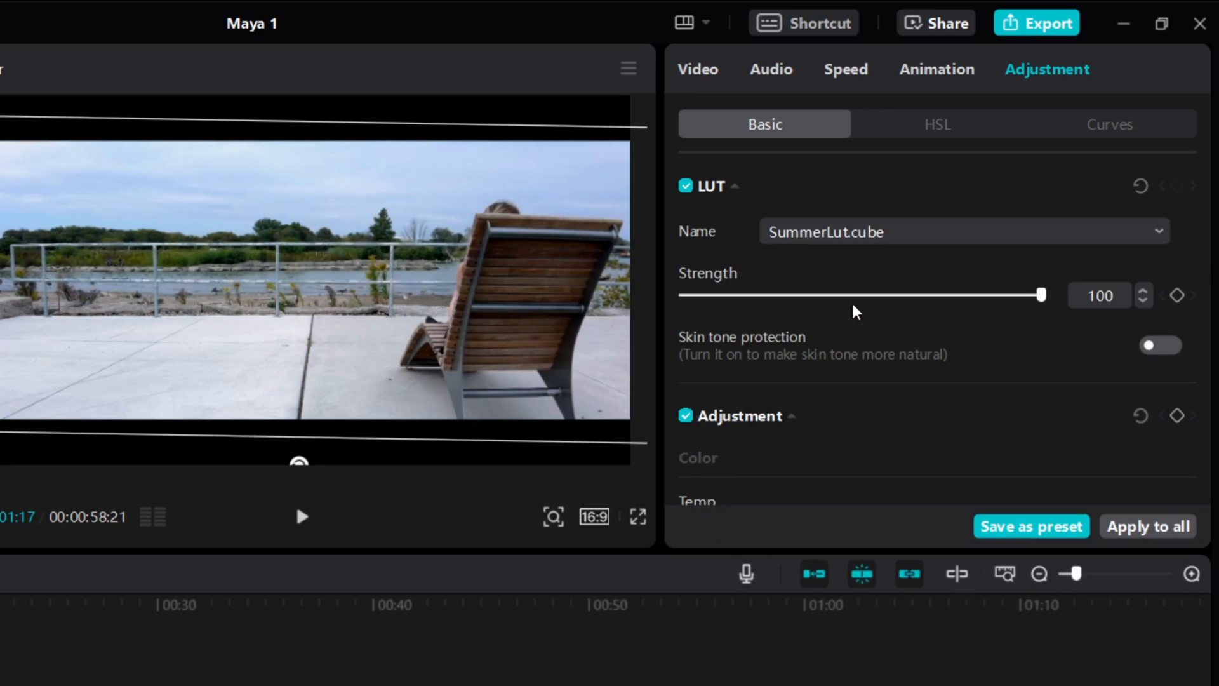
pyautogui.click(302, 517)
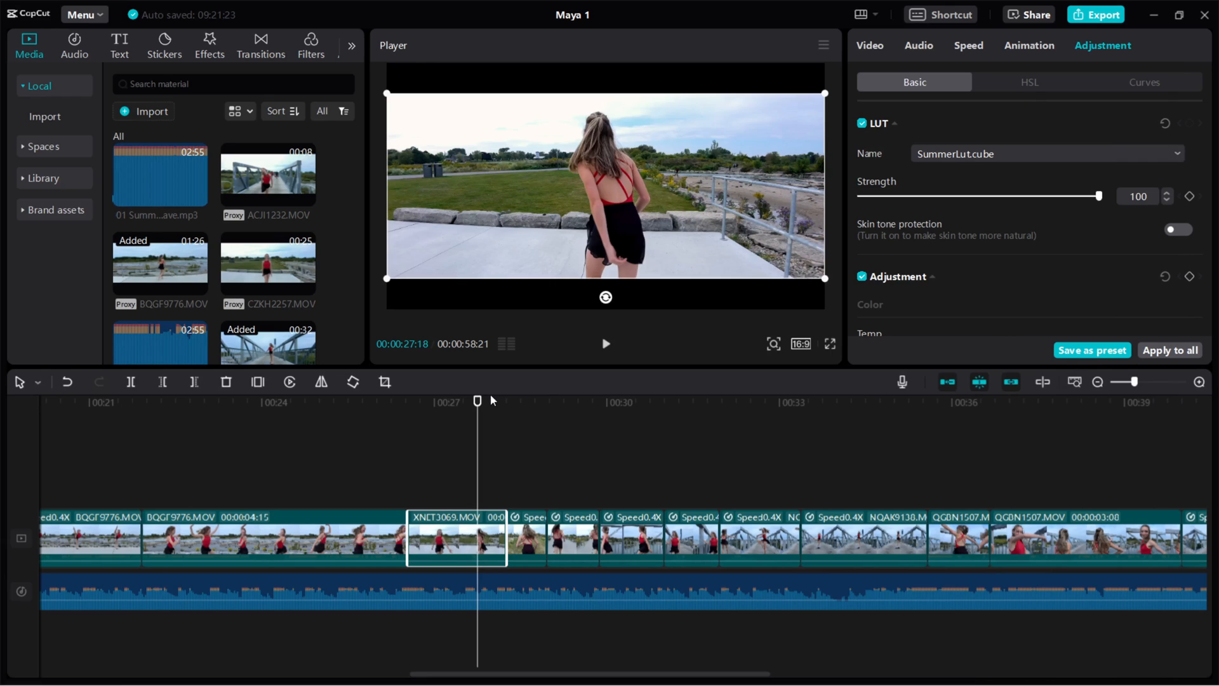
pyautogui.moveTo(477, 402)
pyautogui.mouseDown()
pyautogui.moveTo(419, 402)
pyautogui.moveTo(480, 405)
pyautogui.mouseUp()
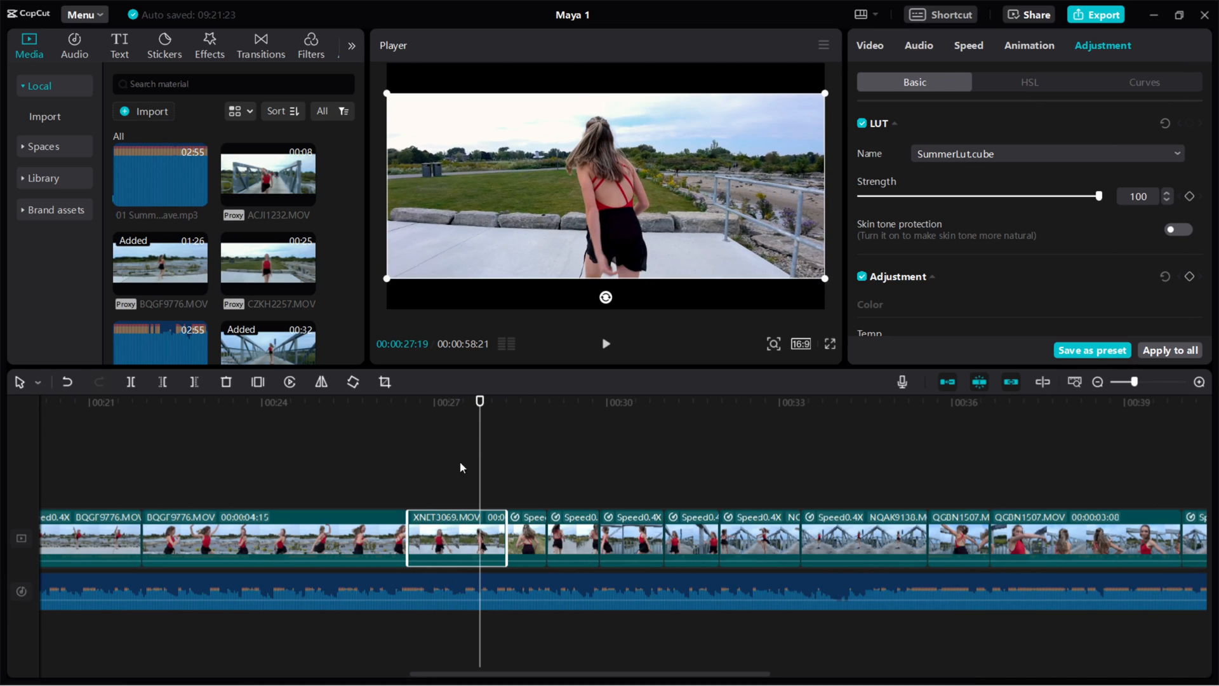
# Copy the XNET3069 clip and paste it onto an overlay track directly above the original
pyautogui.click(449, 532)
pyautogui.rightClick(449, 530)
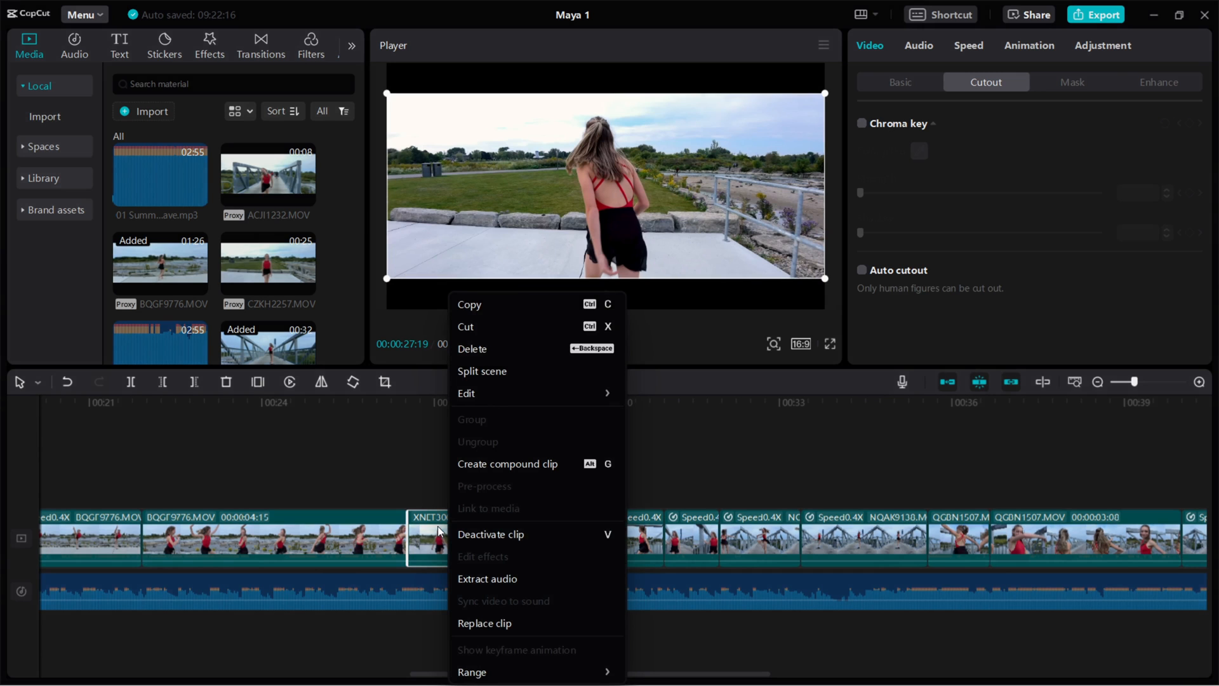
pyautogui.click(438, 530)
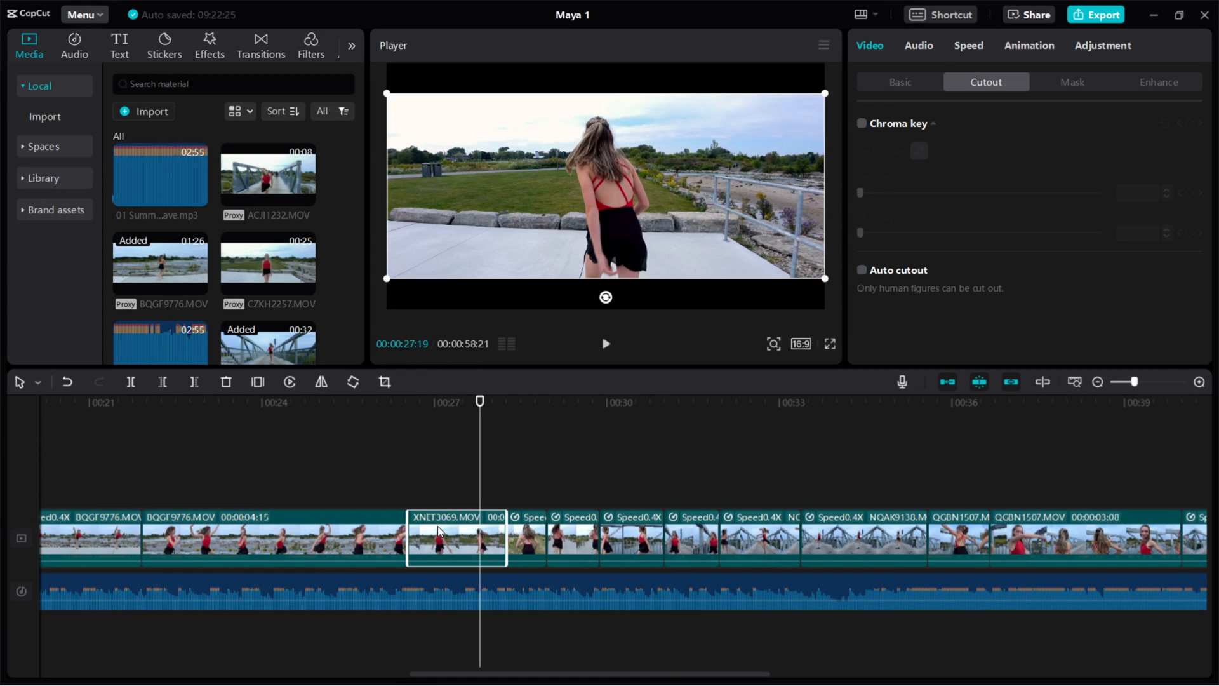
pyautogui.click(1054, 403)
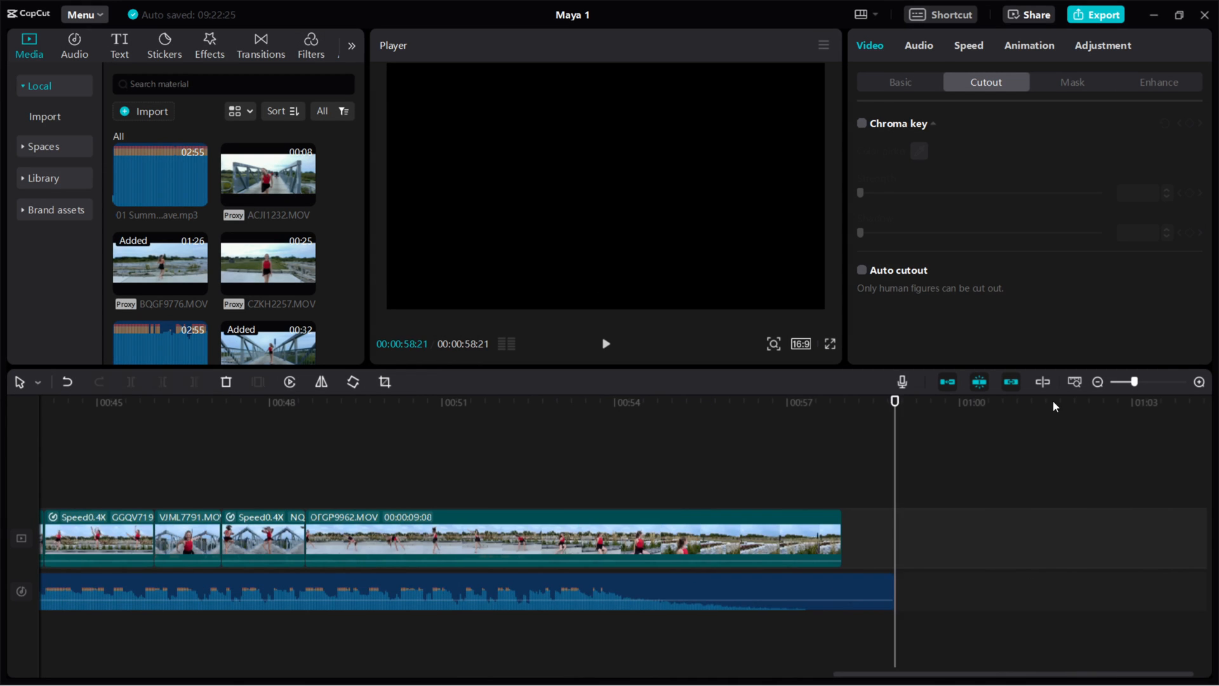
pyautogui.hotkey('ctrl', 'v')
pyautogui.moveTo(924, 478); pyautogui.dragTo(397, 475)
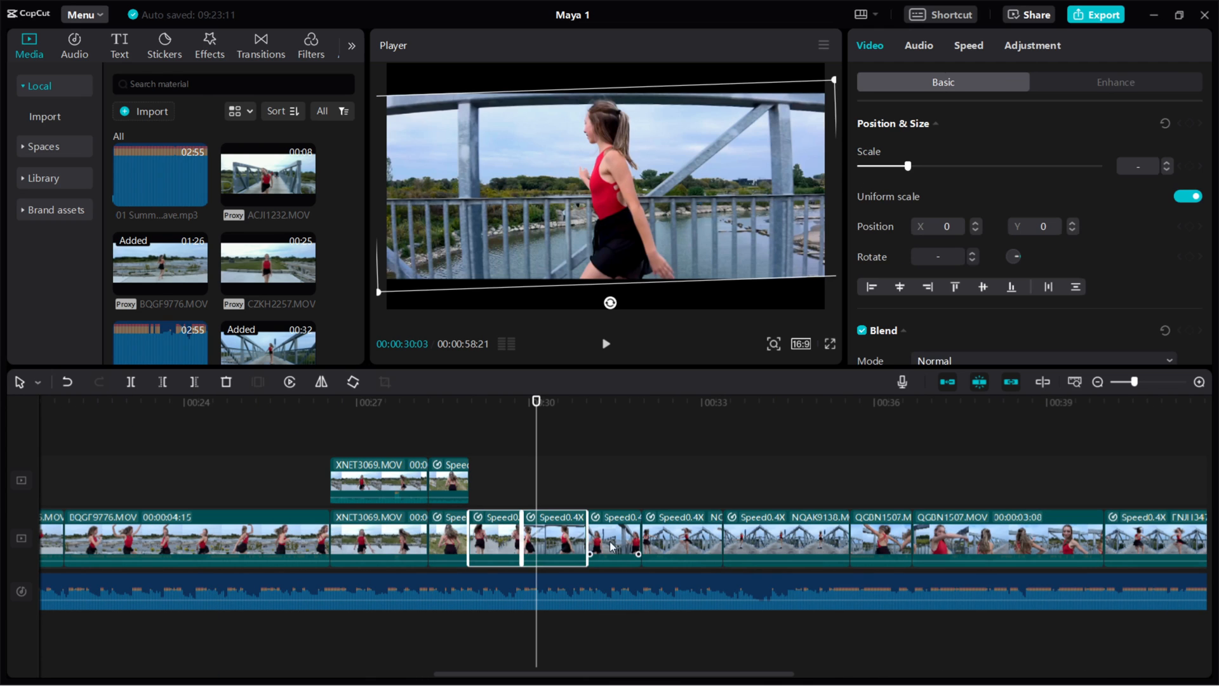
# Copy the slowed 0.4x clips that follow XNET3069
pyautogui.keyDown('ctrl'); pyautogui.click(595, 535); pyautogui.keyUp('ctrl')
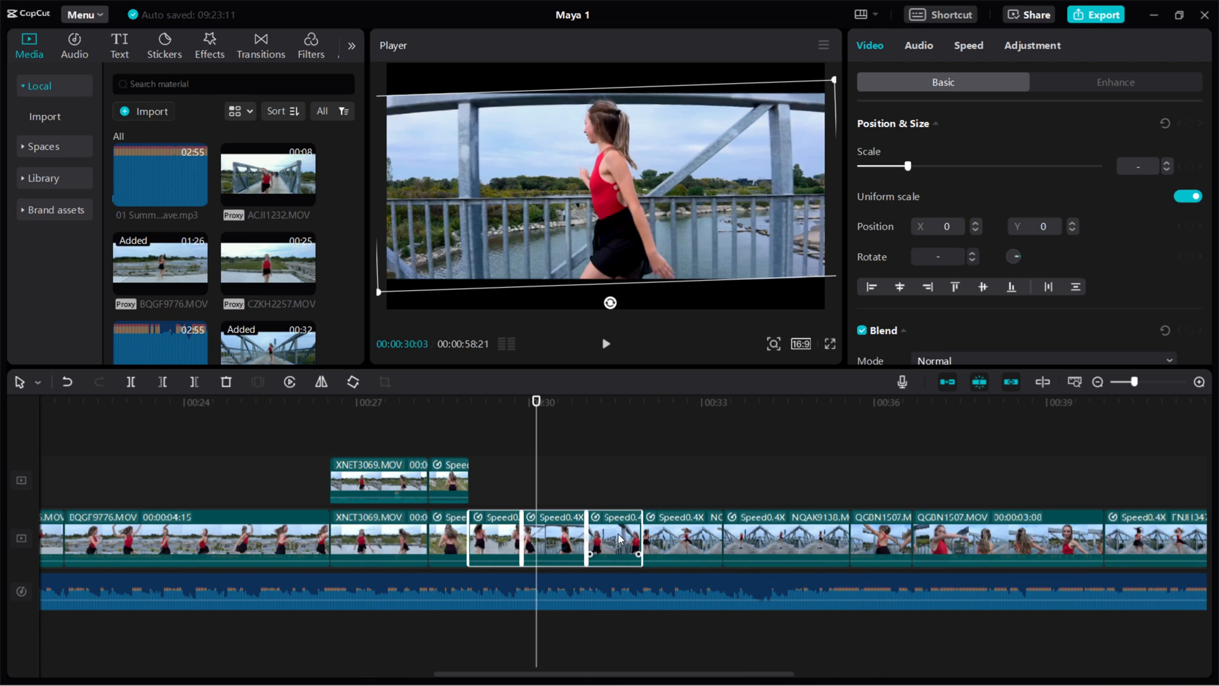
pyautogui.rightClick(620, 538)
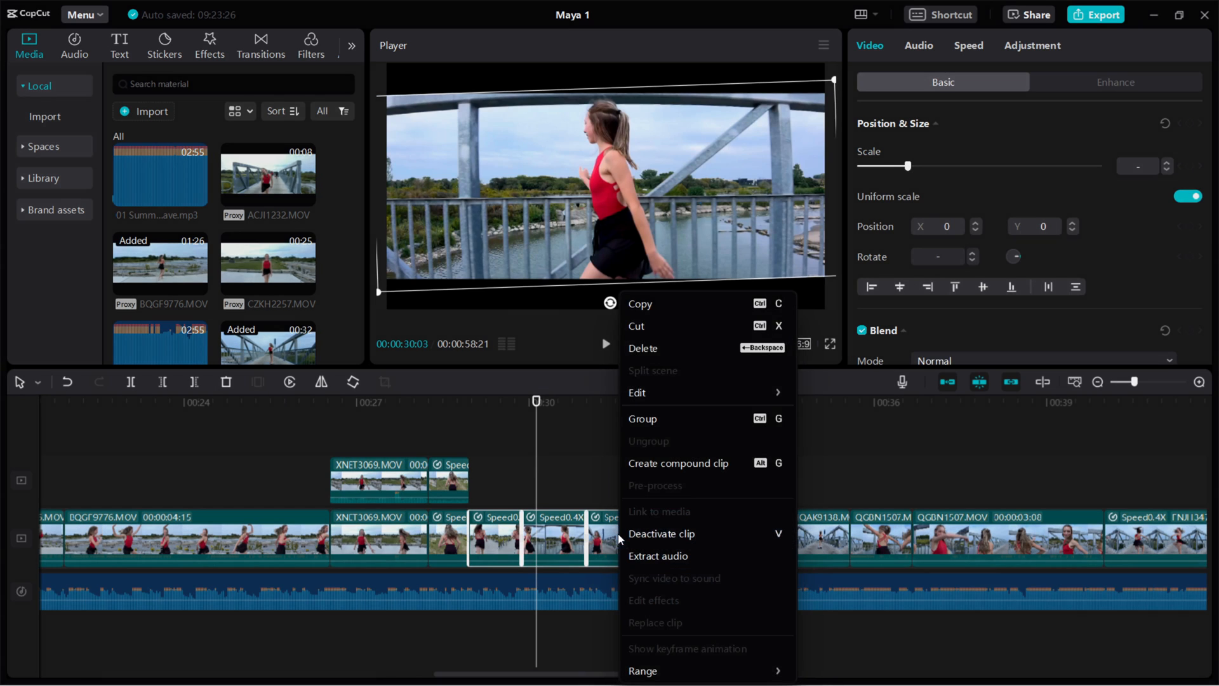
pyautogui.click(645, 305)
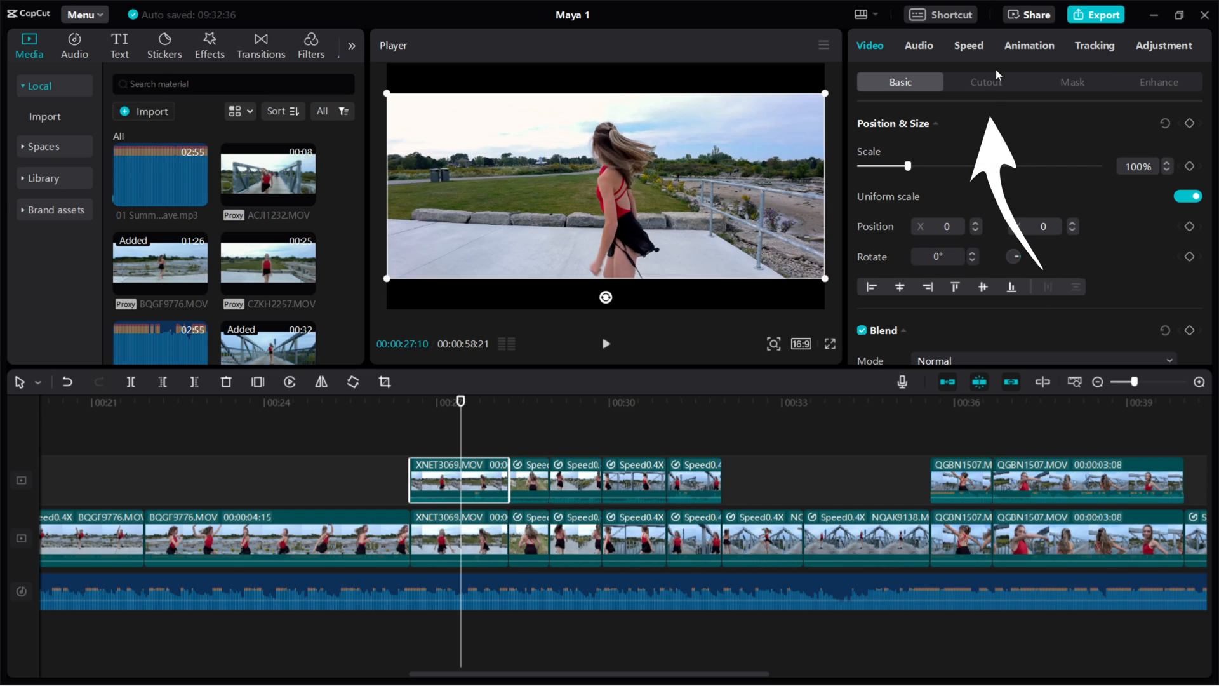
# Enable Auto cutout on the overlay XNET3069 copy, test-move the dancer, then undo the move
pyautogui.click(985, 83)
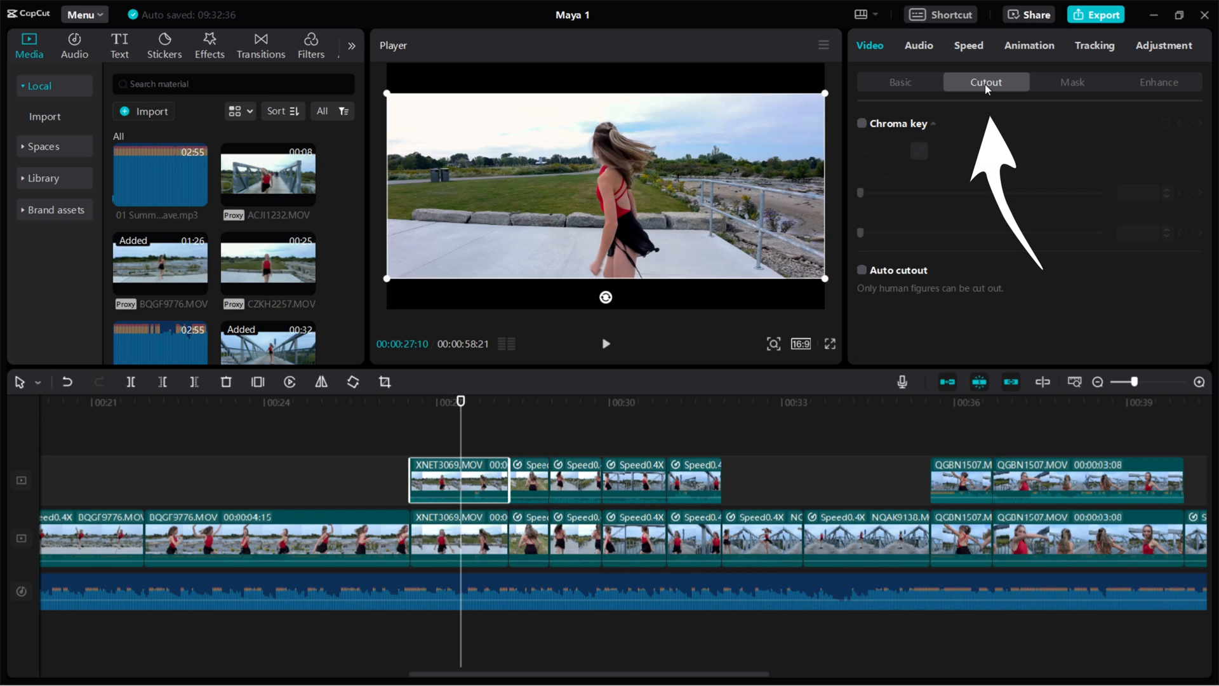
pyautogui.click(862, 272)
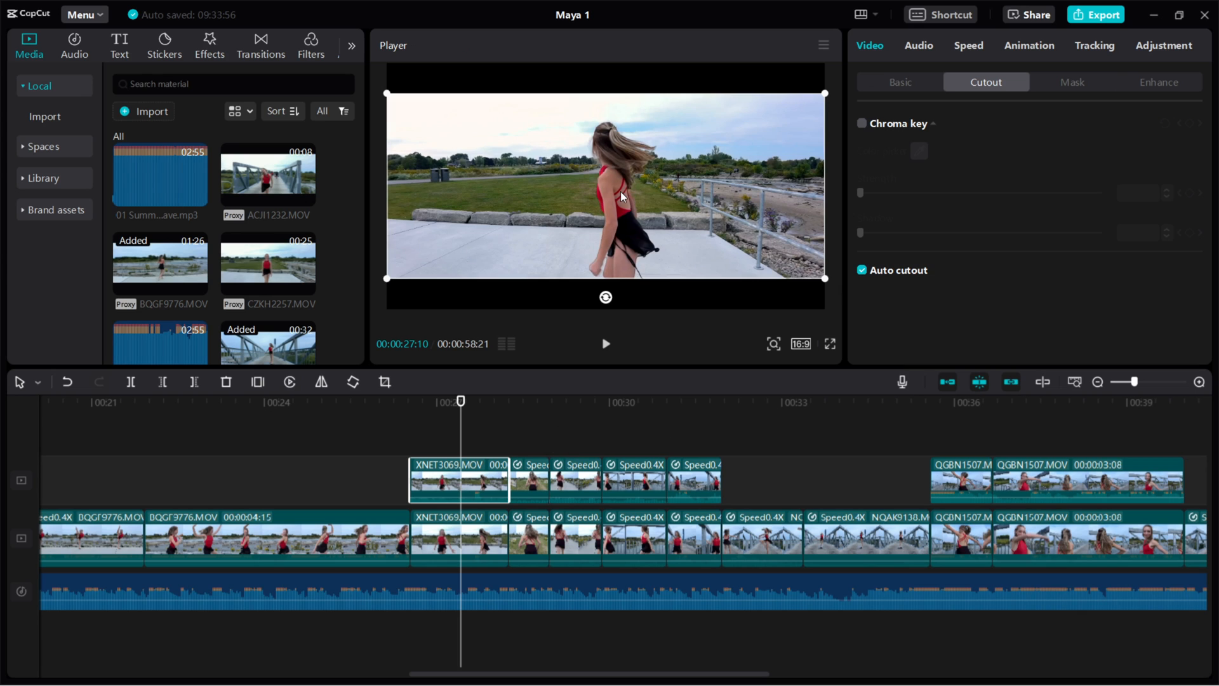
pyautogui.moveTo(615, 199); pyautogui.dragTo(521, 200)
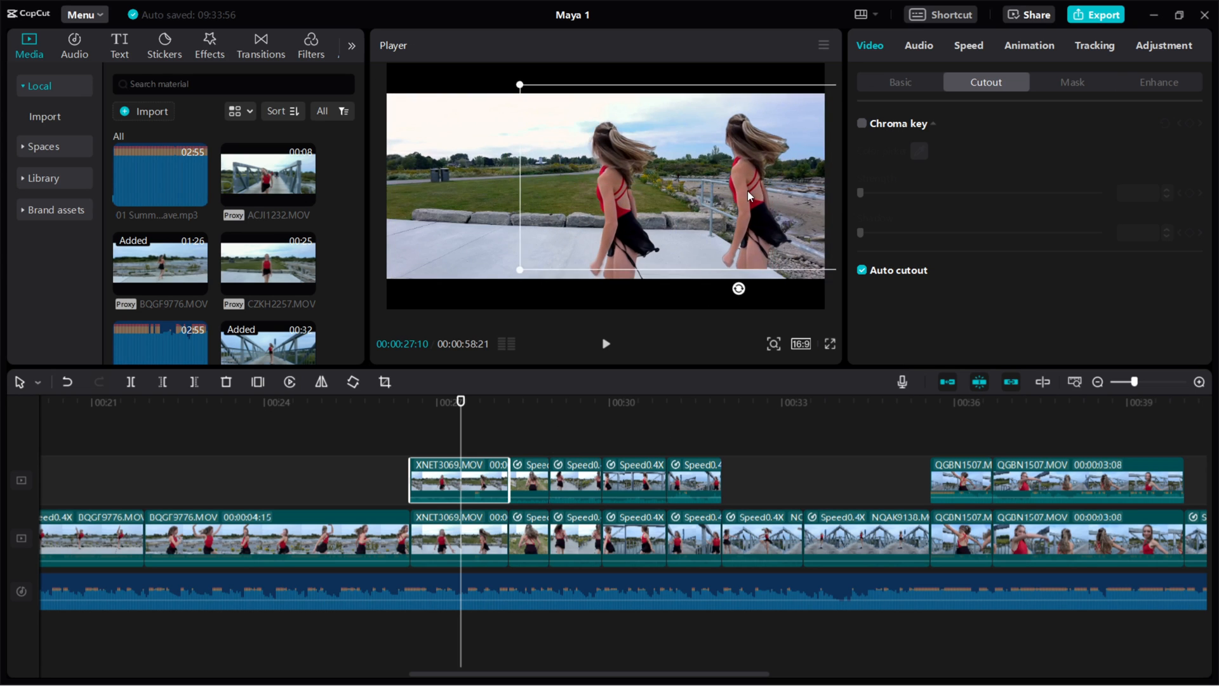
pyautogui.click(606, 344)
pyautogui.click(606, 345)
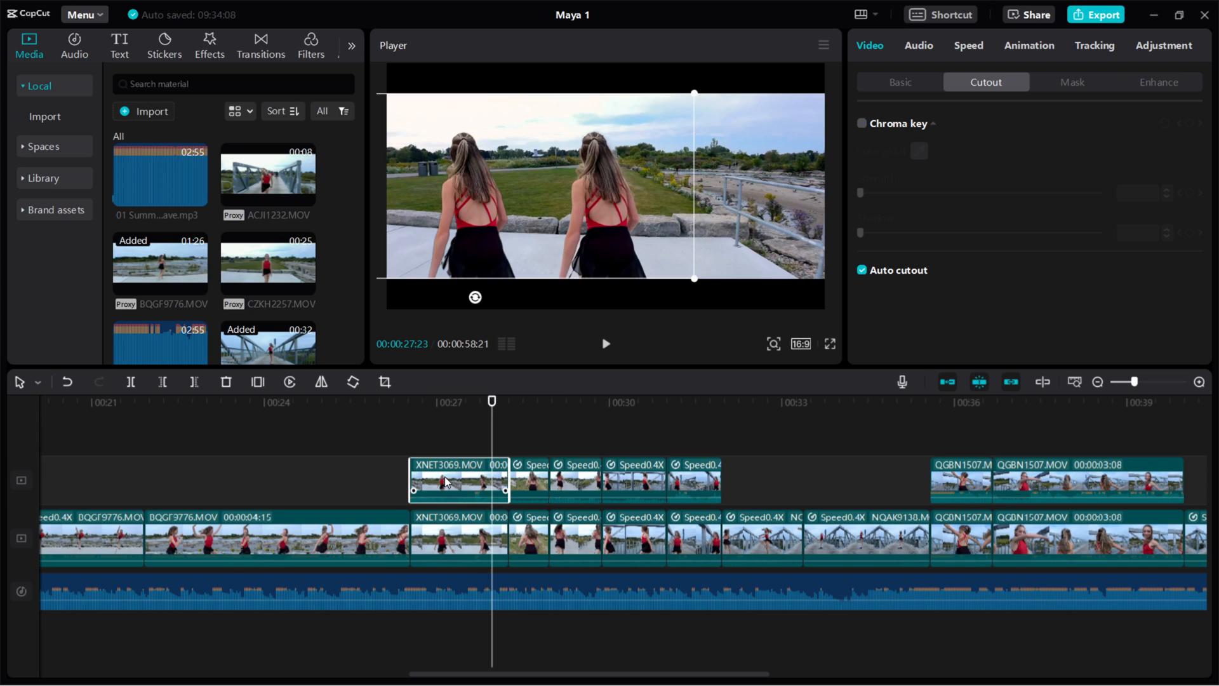
pyautogui.hotkey('ctrl', 'z')
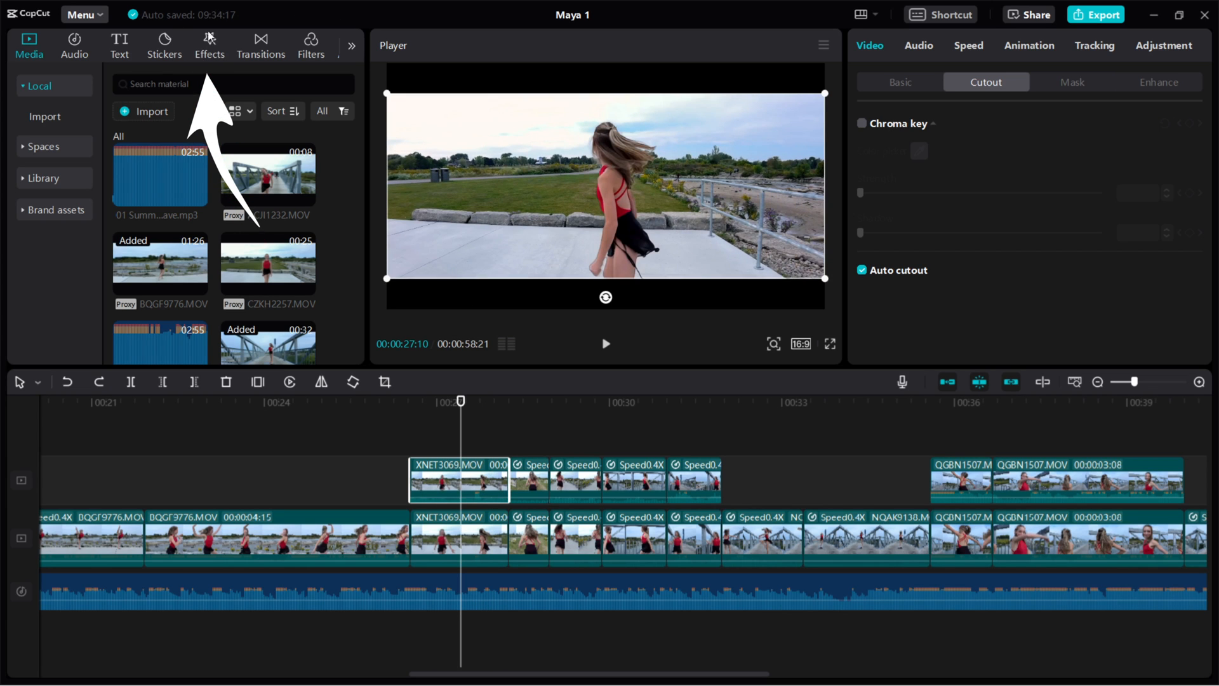
# Apply the Dizzy effect to the overlay XNET3069 clip, undoing a misplaced first attempt
pyautogui.click(216, 47)
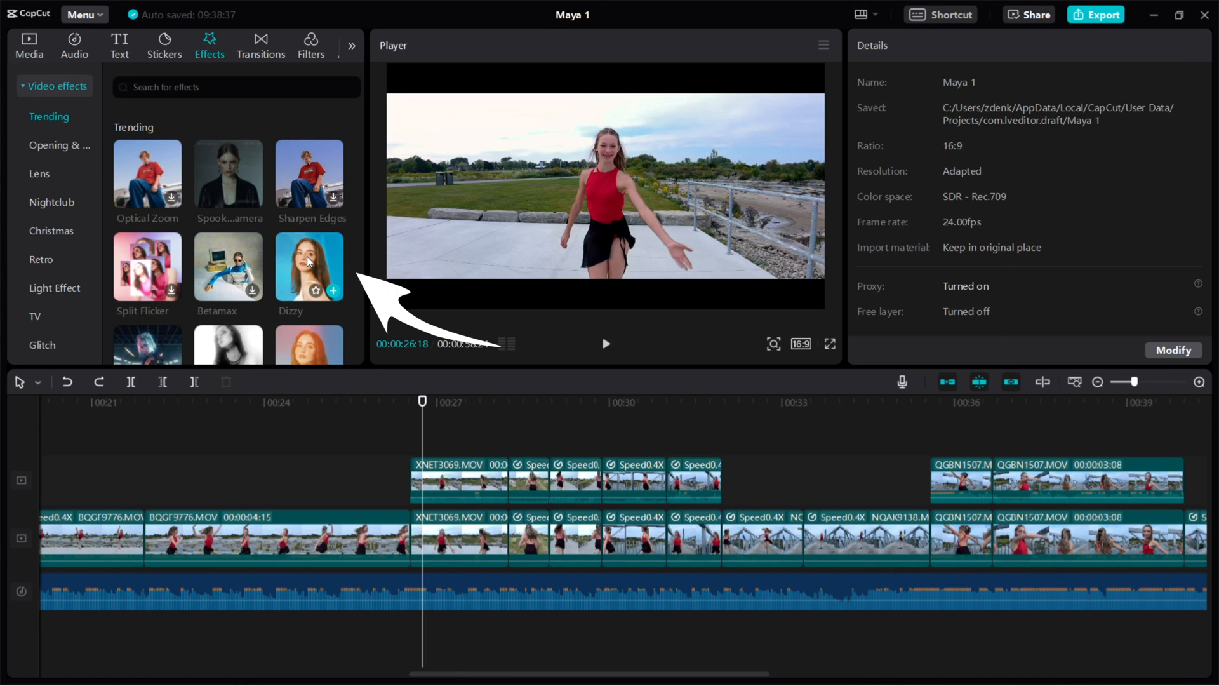
pyautogui.moveTo(297, 268); pyautogui.dragTo(416, 465)
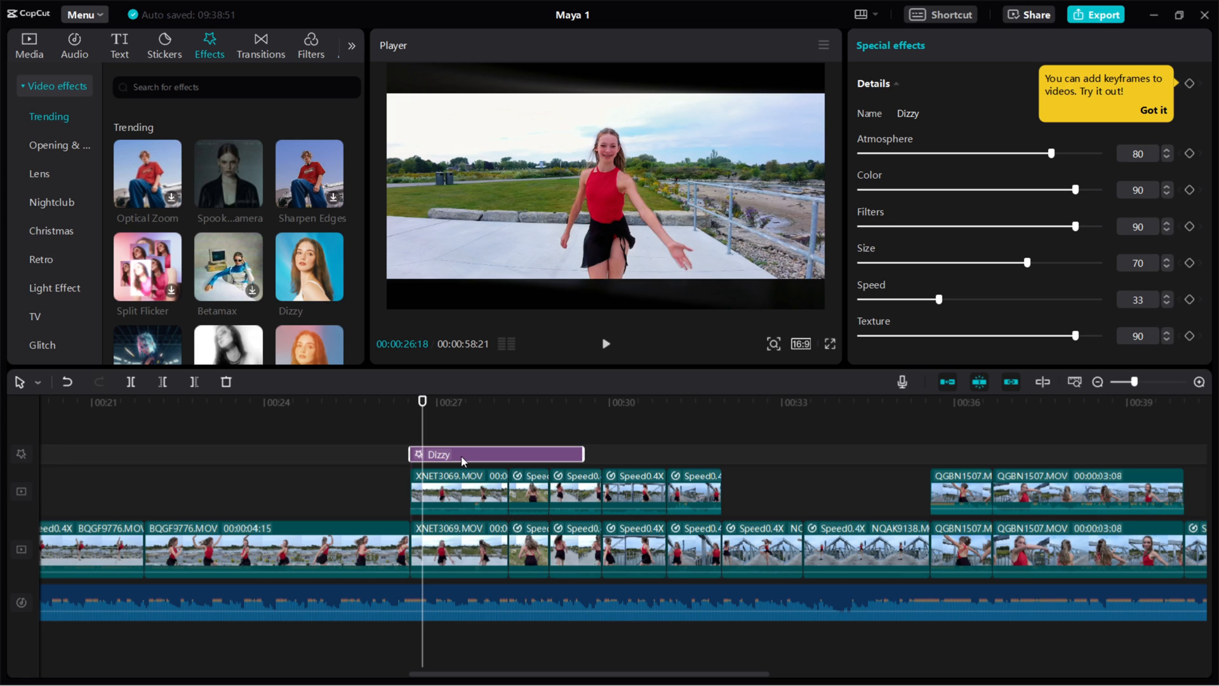
pyautogui.click(606, 344)
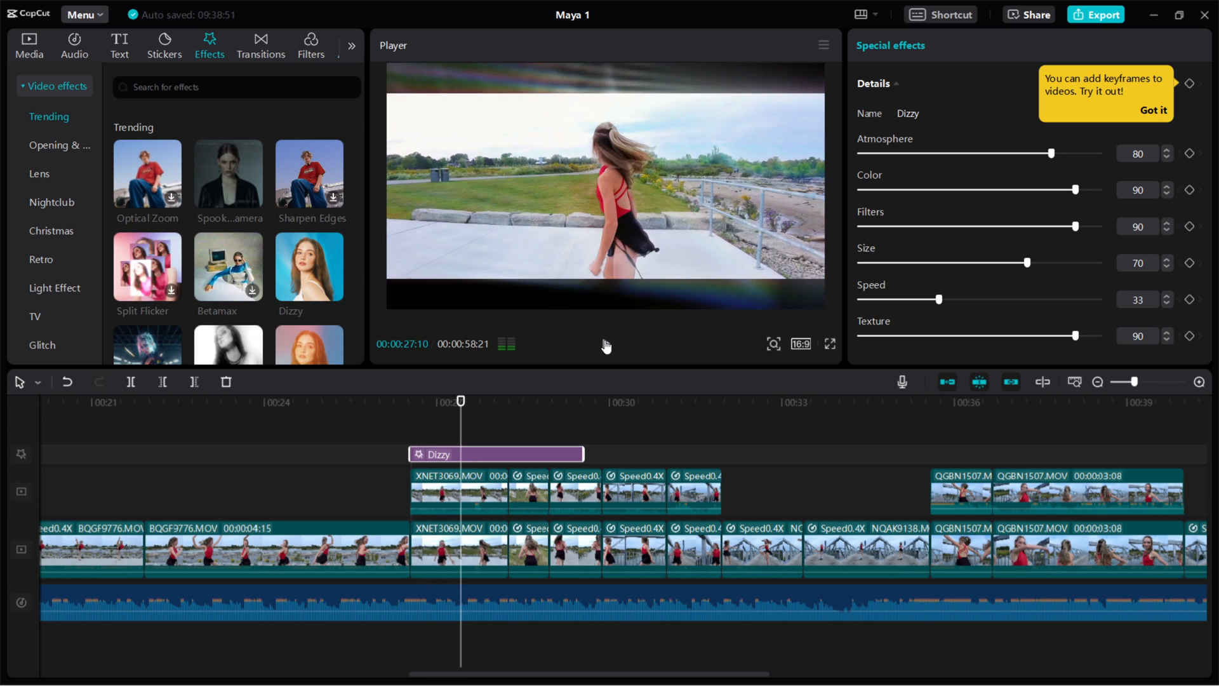
pyautogui.click(606, 343)
pyautogui.hotkey('ctrl', 'z')
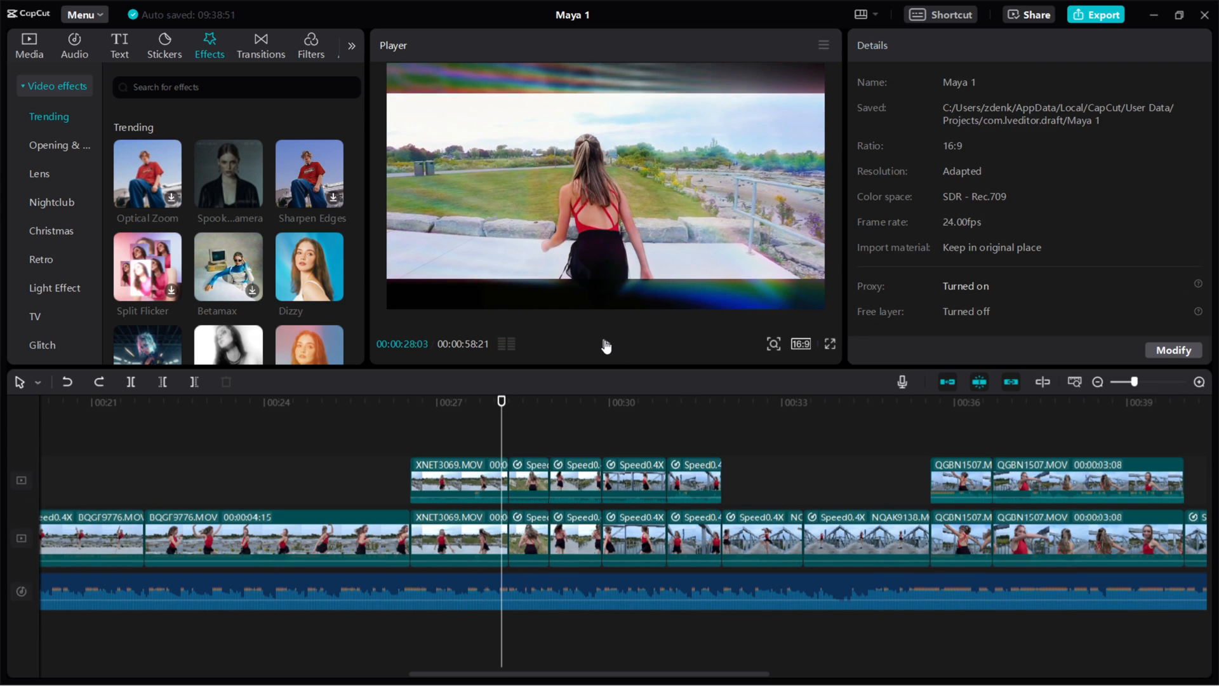
pyautogui.moveTo(309, 267); pyautogui.dragTo(417, 476)
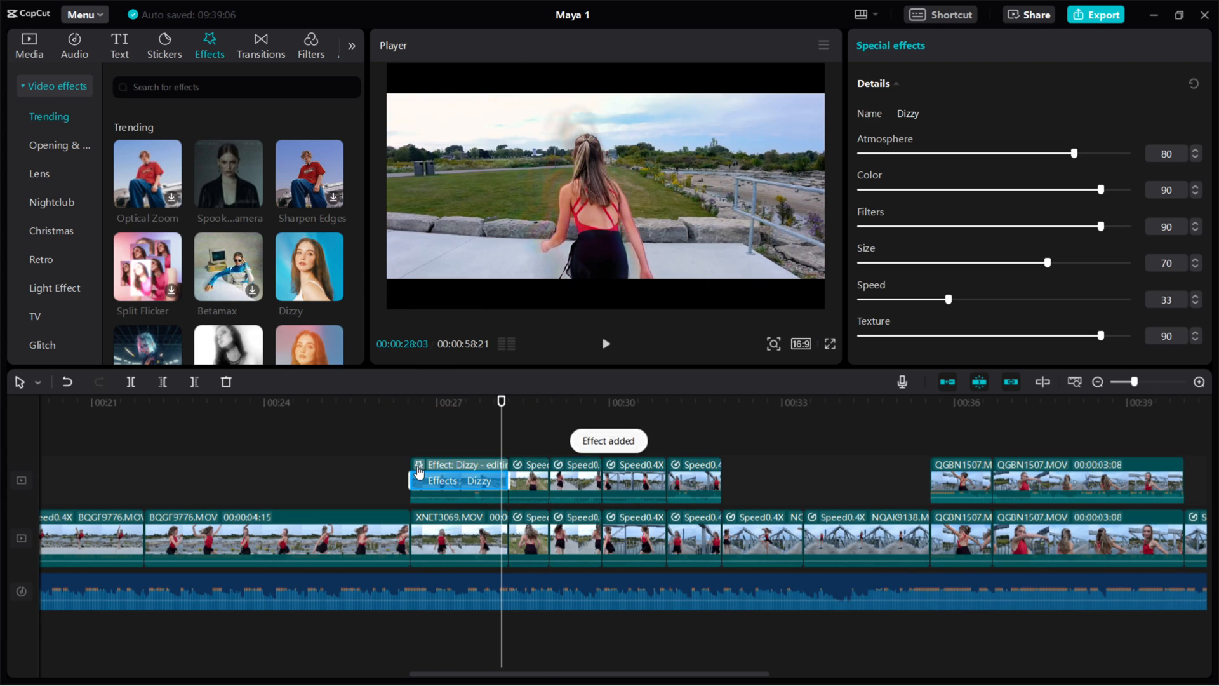
# Preview the Dizzy effect from about 26 seconds with its Color lowered to 30
pyautogui.click(412, 401)
pyautogui.click(604, 345)
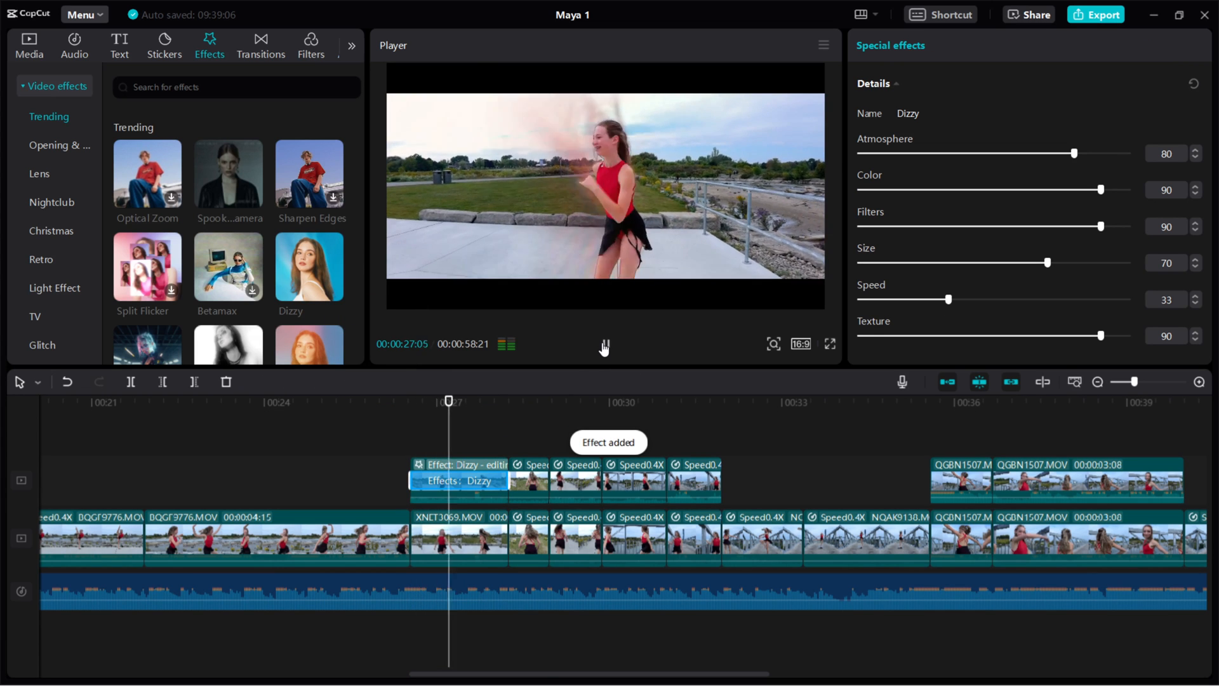
pyautogui.moveTo(487, 407); pyautogui.dragTo(418, 403)
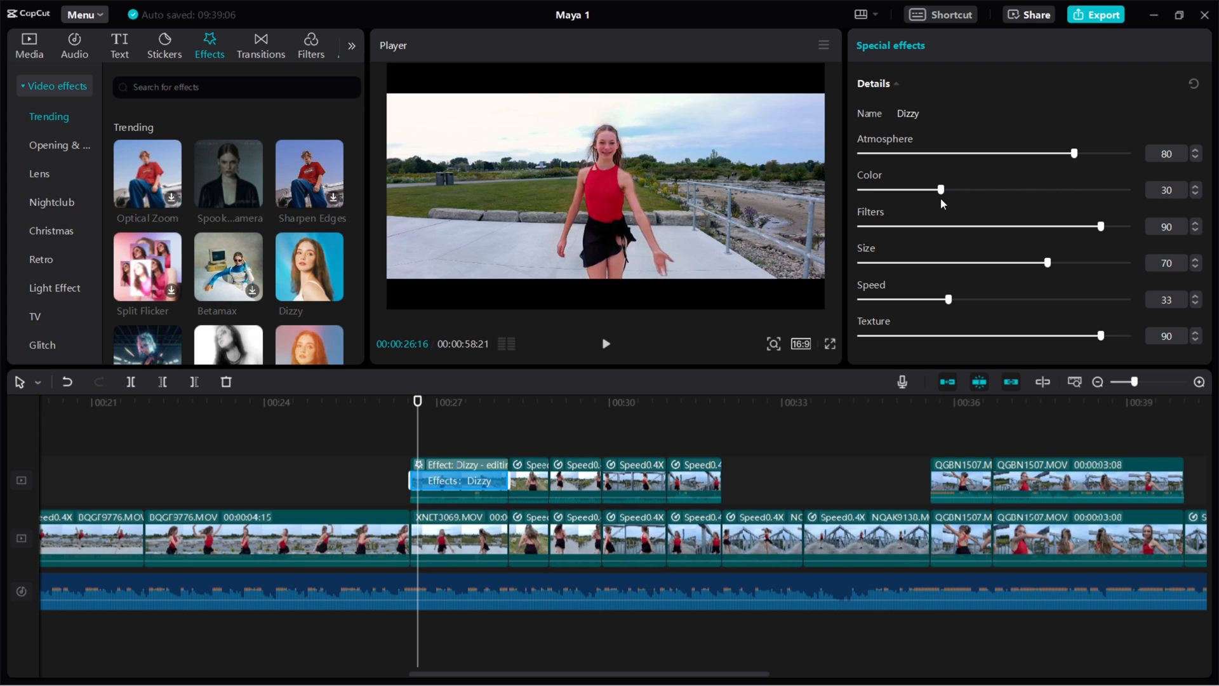
pyautogui.click(605, 348)
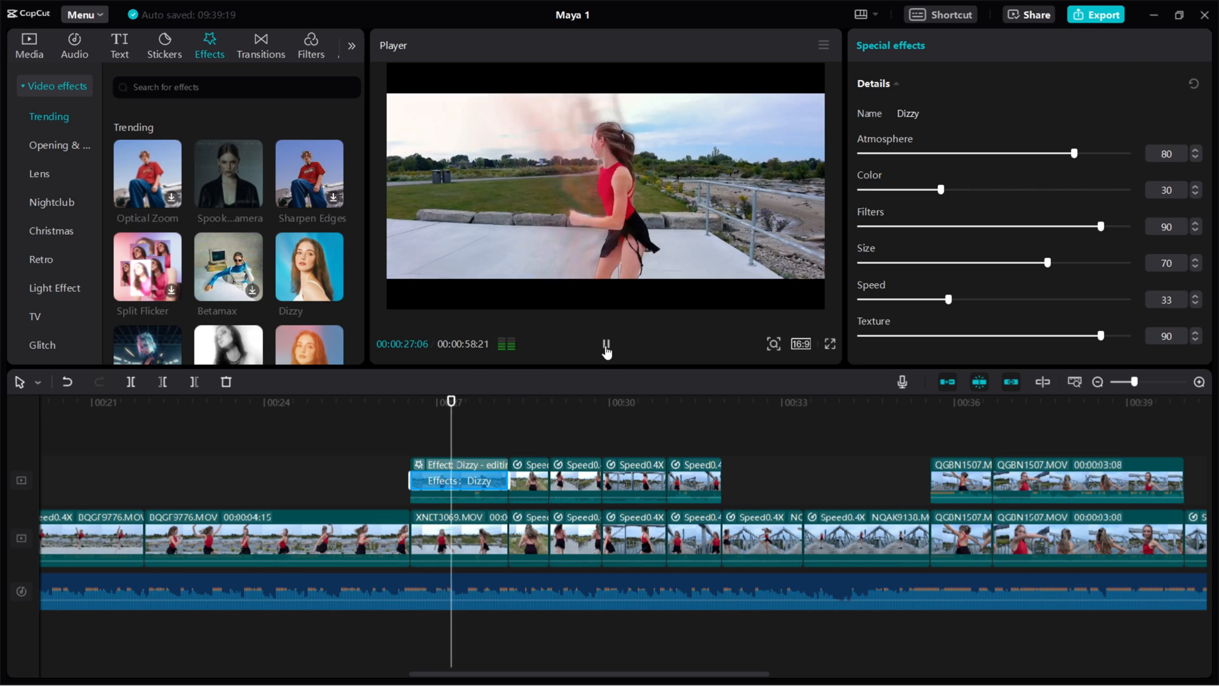
pyautogui.press('space')
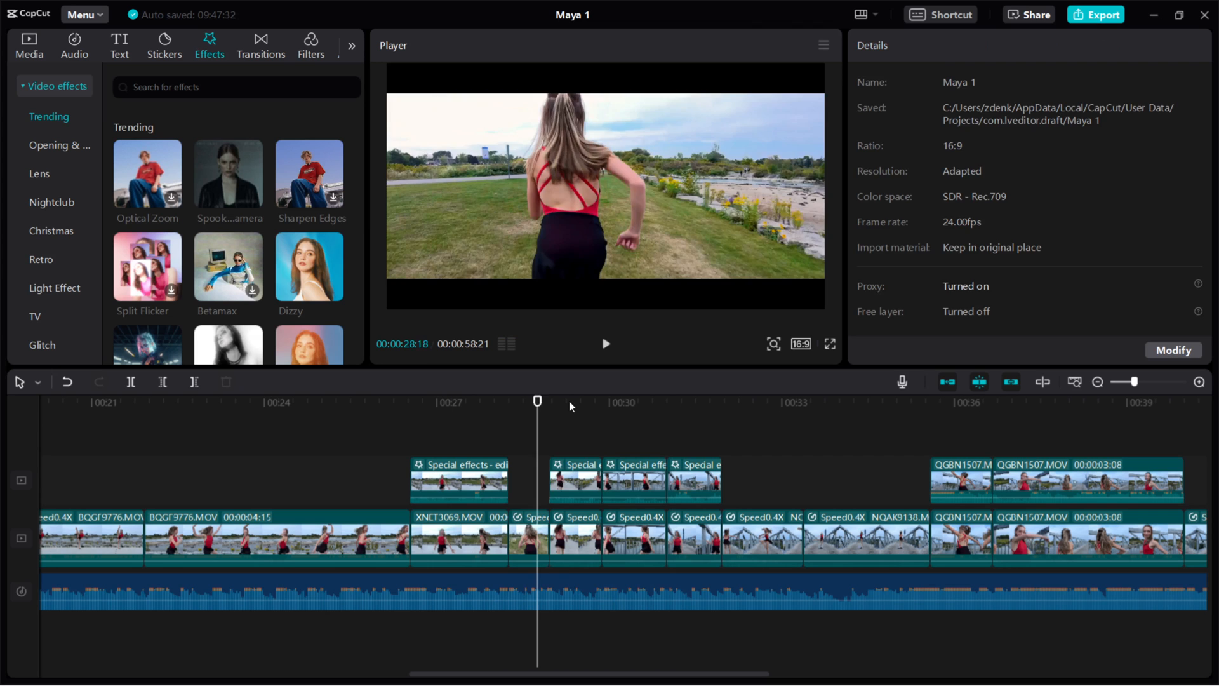
# Delete the overlay clip at about 29 seconds
pyautogui.click(569, 402)
pyautogui.click(575, 481)
pyautogui.press('Delete')
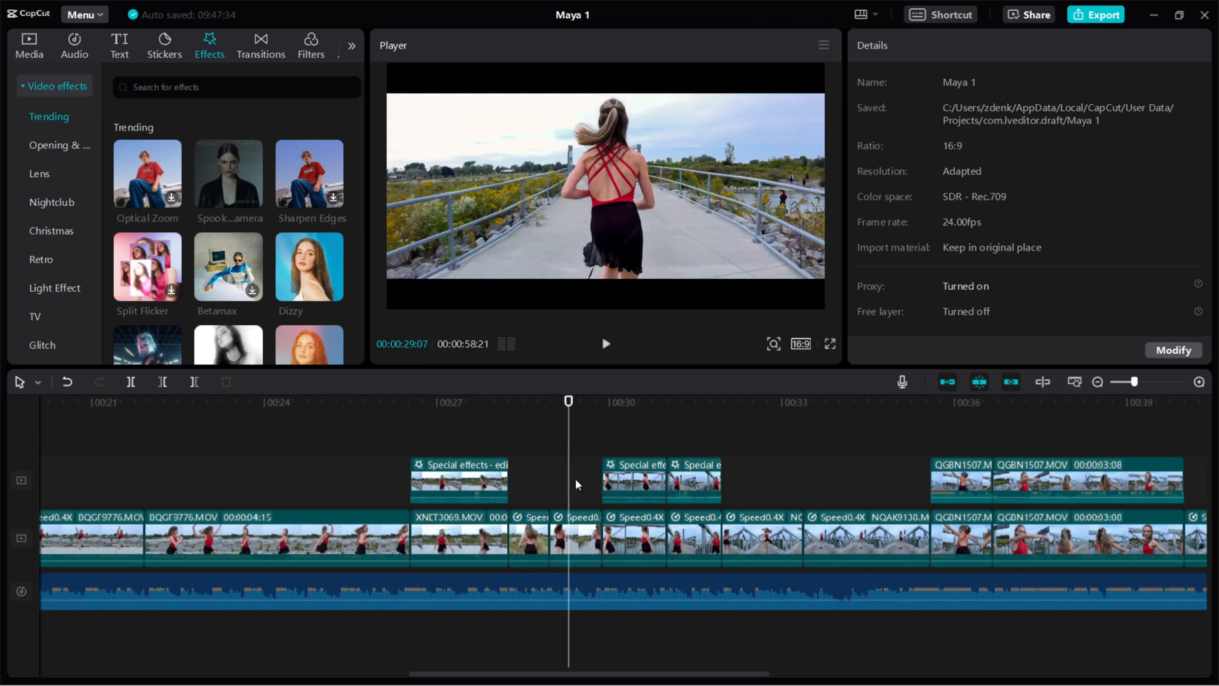
# Delete the stray overlay clip near 0:31
pyautogui.click(694, 430)
pyautogui.click(692, 488)
pyautogui.press('Delete')
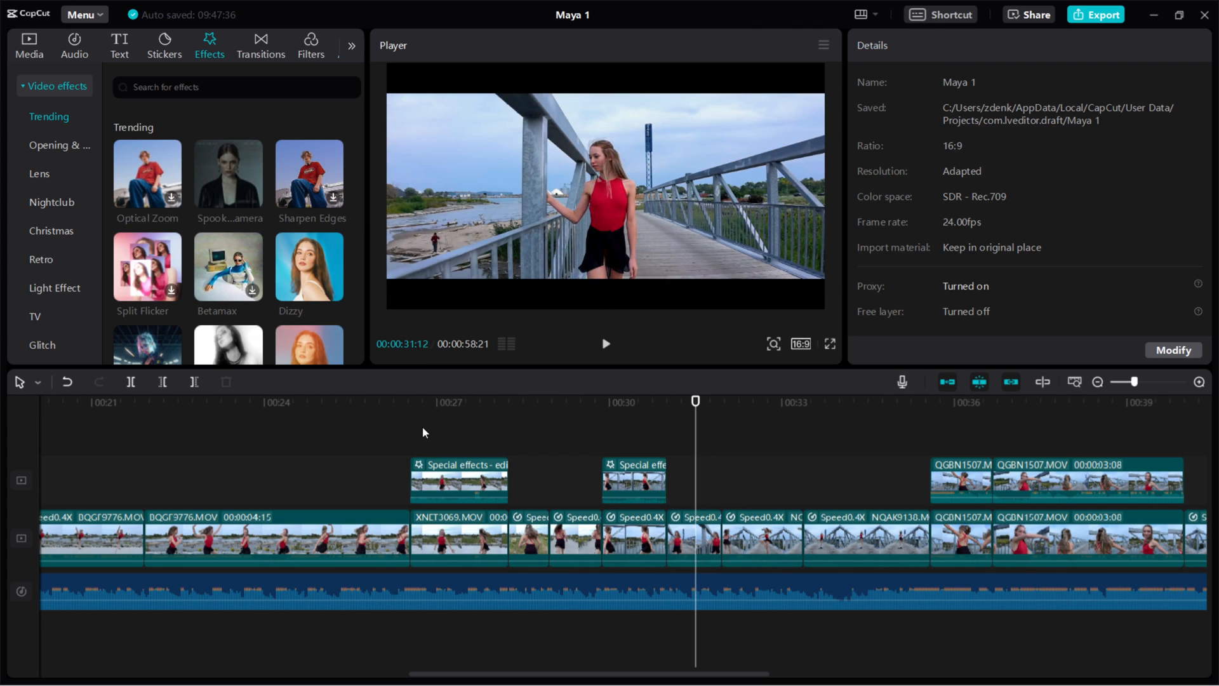
# Play from 0:25 and inspect the Dizzy settings on both special-effects overlay clips
pyautogui.click(412, 402)
pyautogui.click(376, 403)
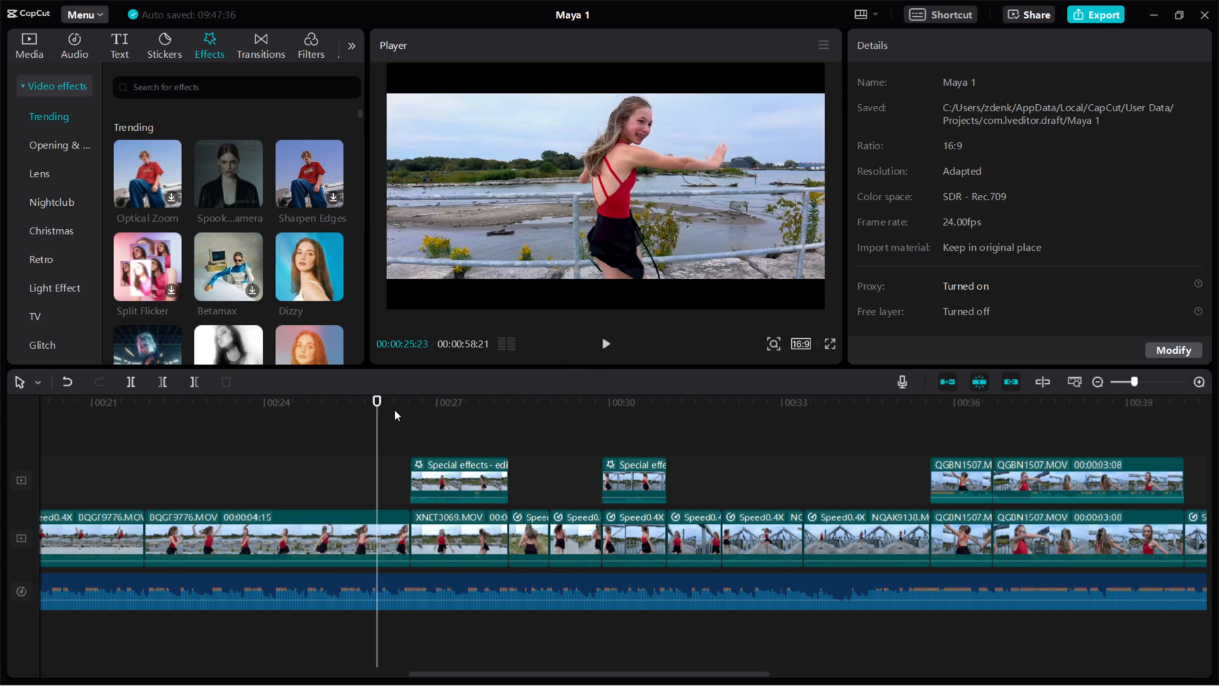
pyautogui.click(605, 344)
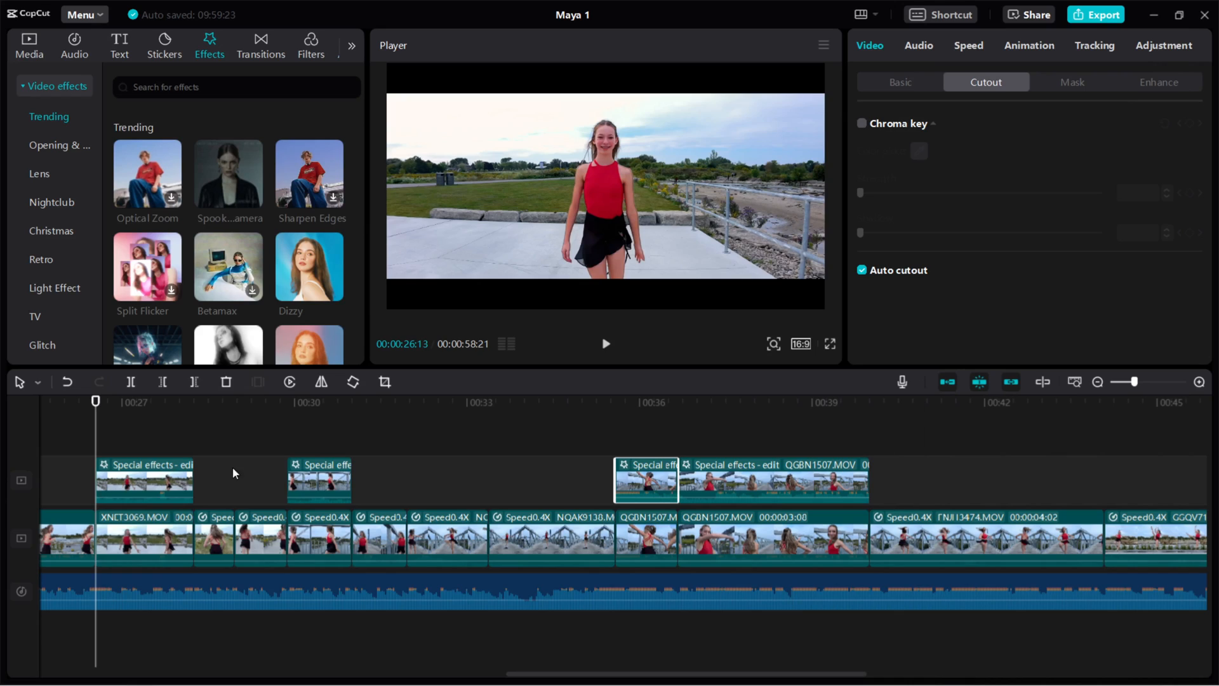
pyautogui.click(145, 481)
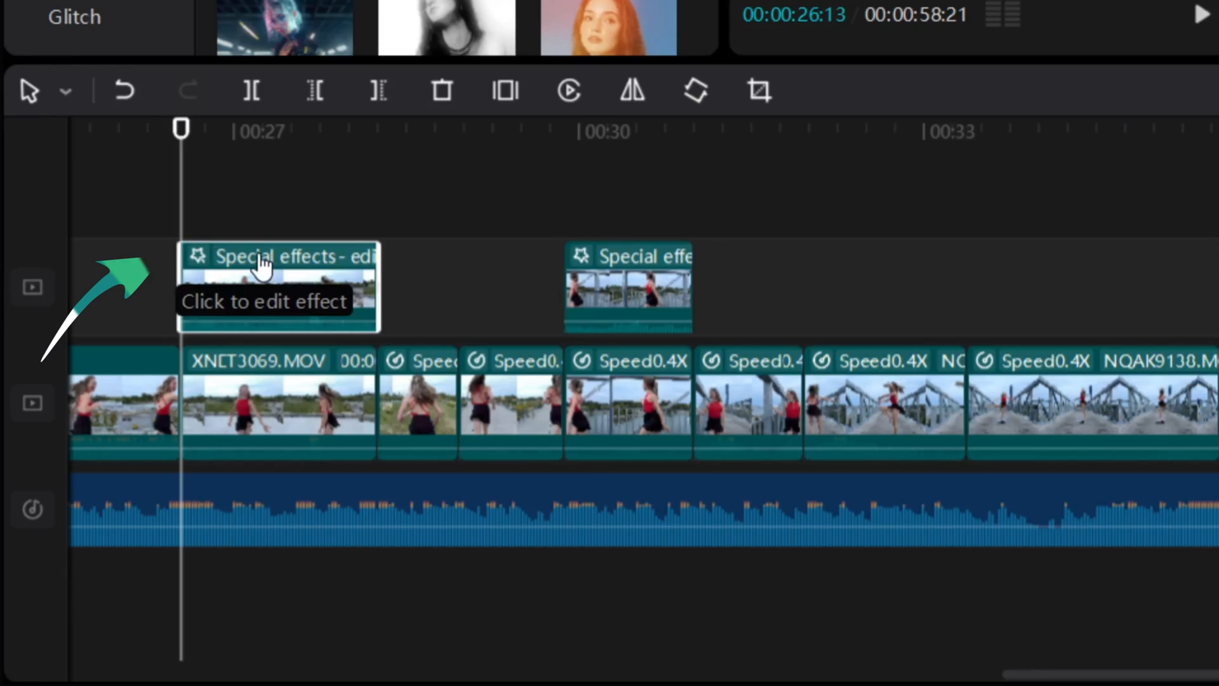
pyautogui.click(261, 263)
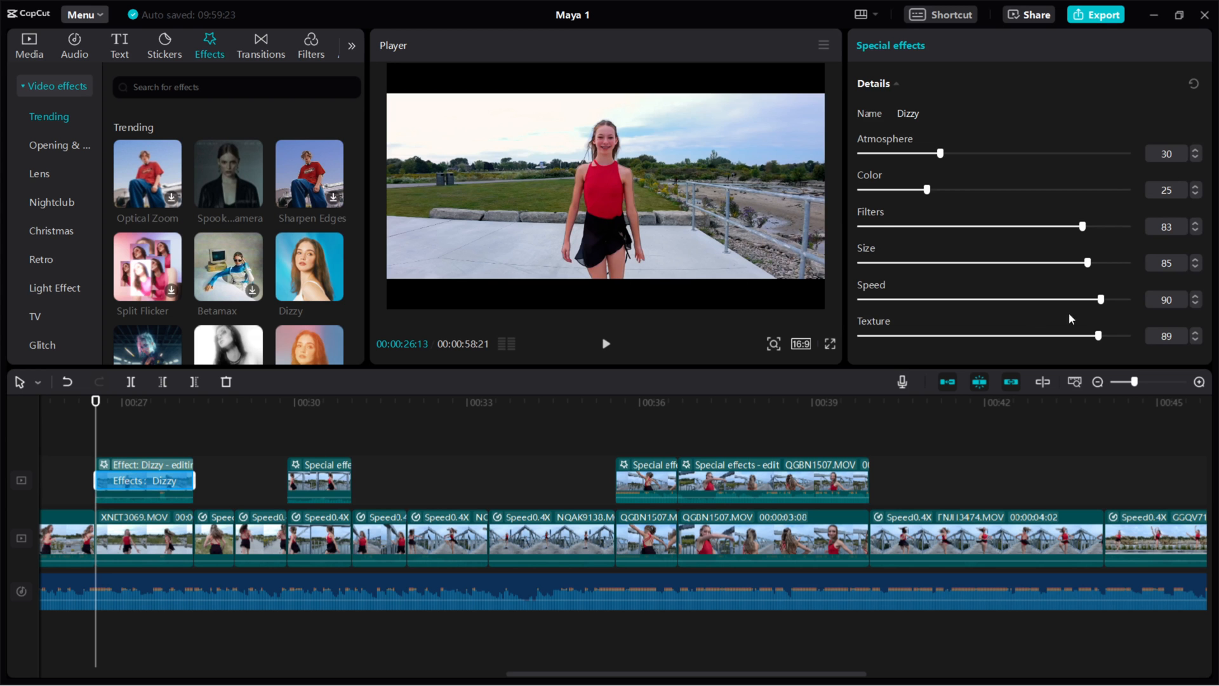
pyautogui.click(310, 485)
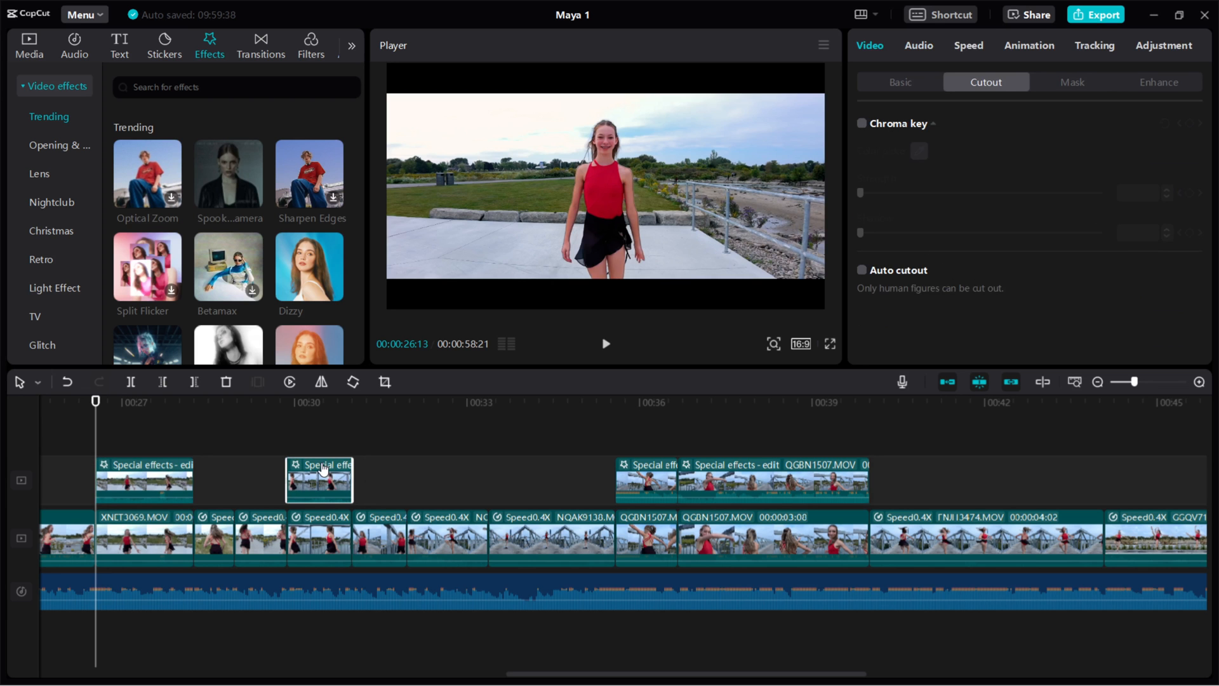
pyautogui.click(324, 466)
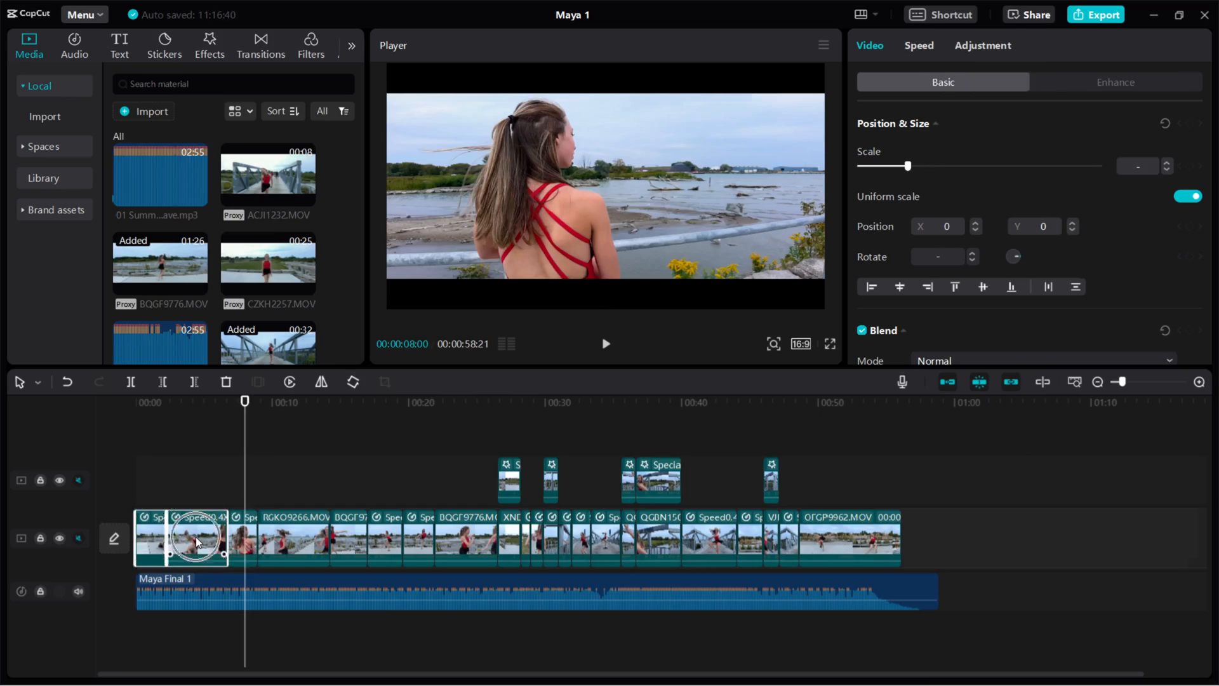
# Move the two opening clips onto the overlay track and set OFGP9962.MOV's brightness to -50
pyautogui.moveTo(196, 541); pyautogui.dragTo(160, 476)
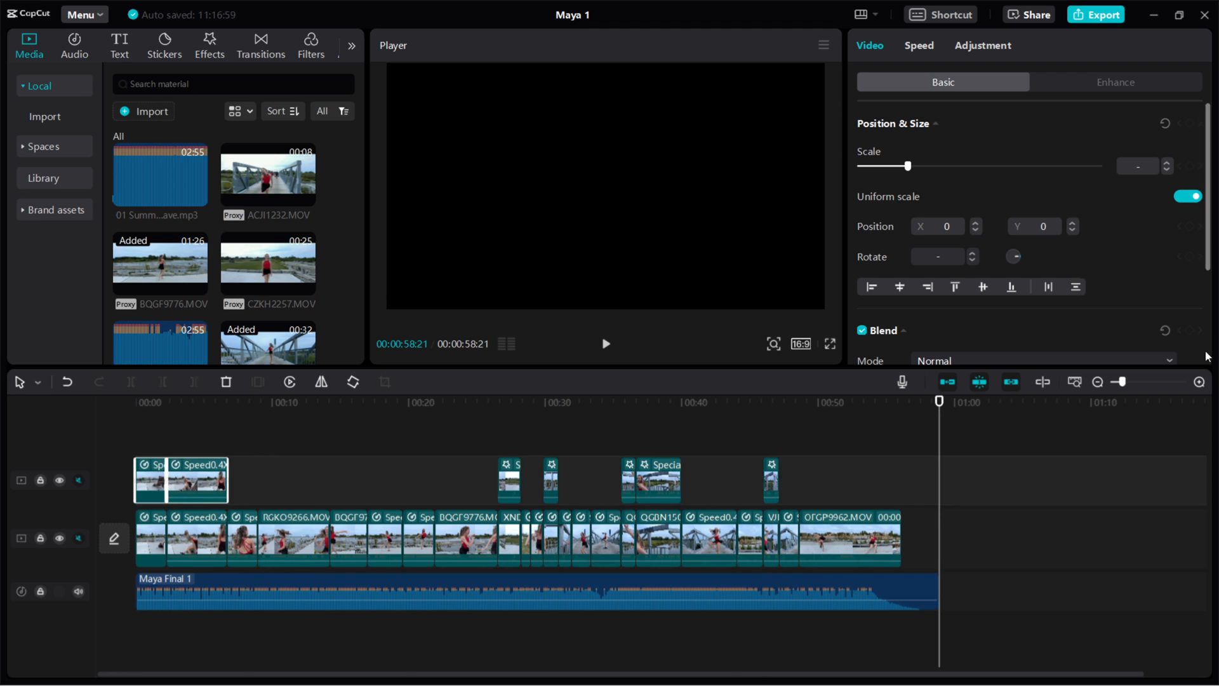
pyautogui.click(851, 543)
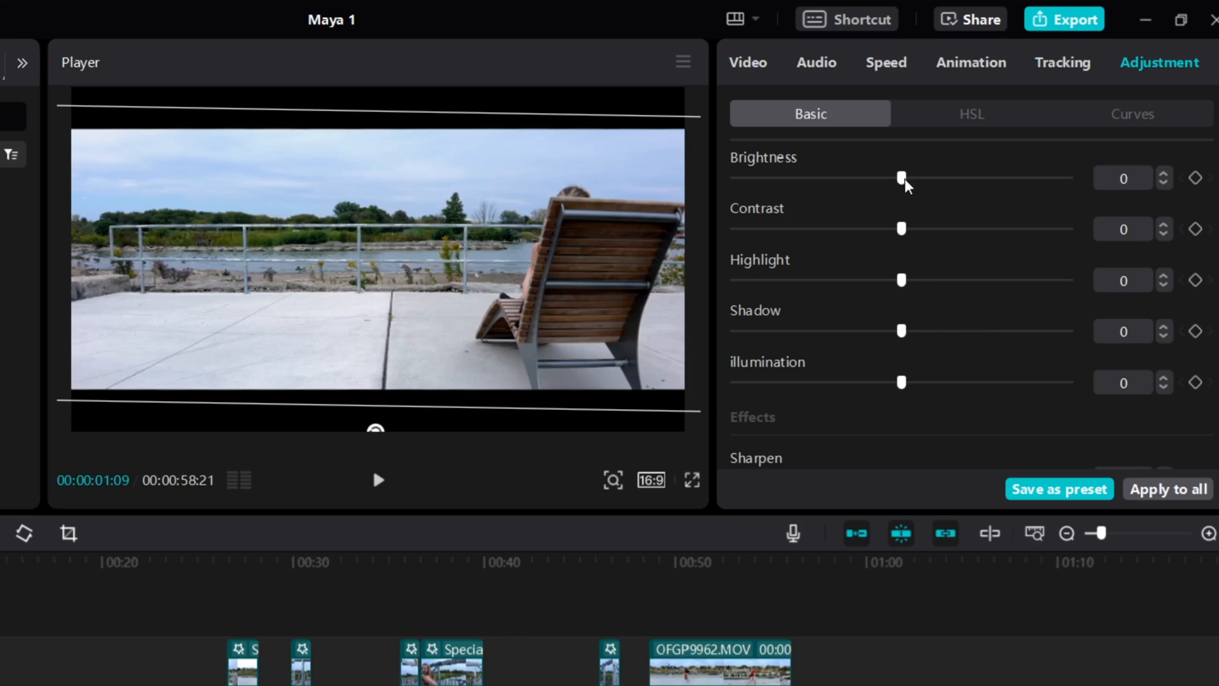
pyautogui.moveTo(901, 179); pyautogui.dragTo(691, 186)
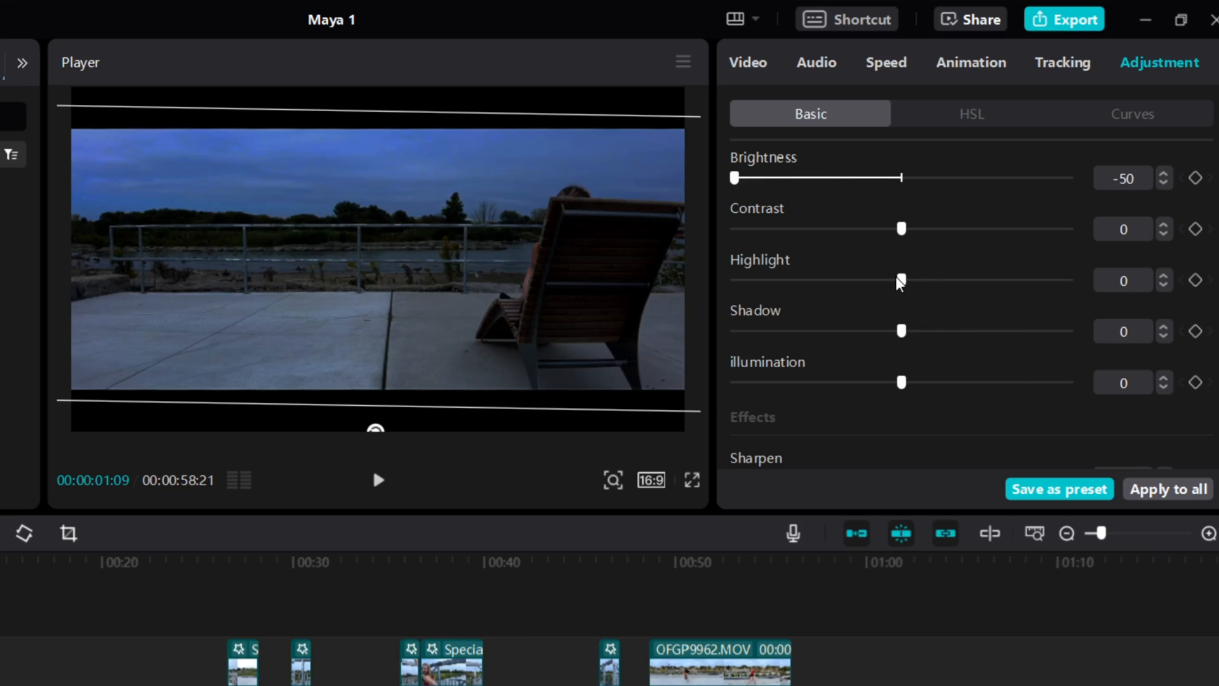
# Give the deck-chair clip highlight -50, contrast 17, illumination -50 and saturation -15
pyautogui.moveTo(828, 280); pyautogui.dragTo(712, 272)
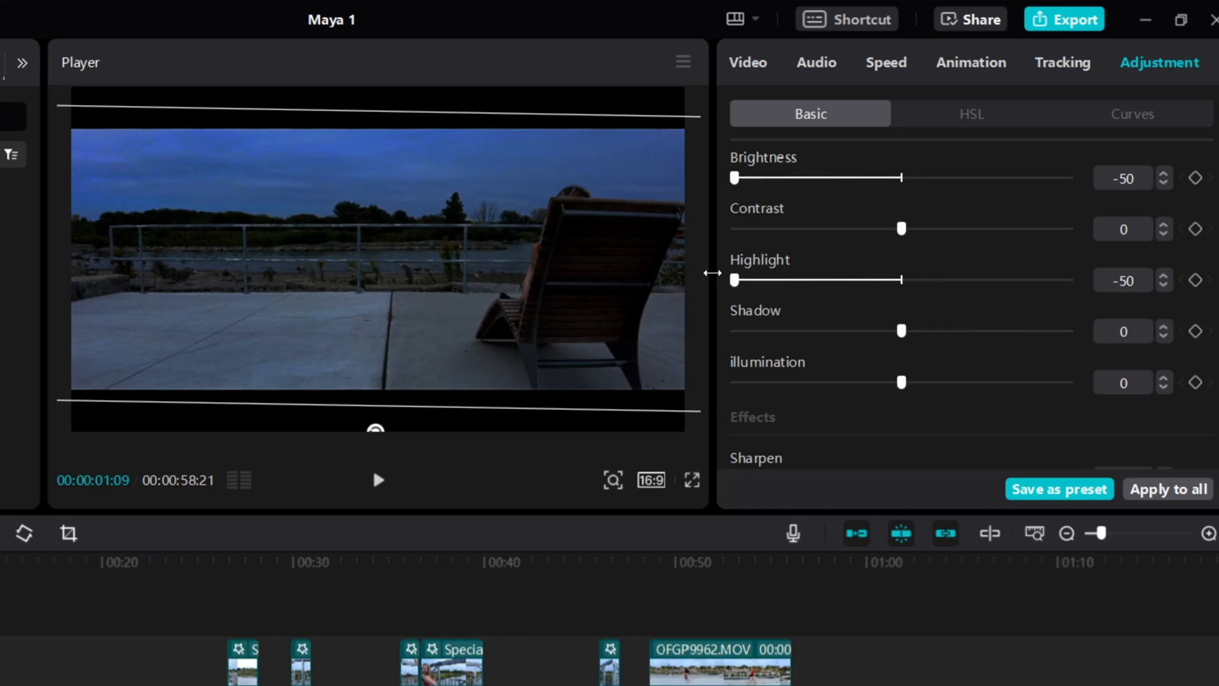
pyautogui.moveTo(900, 229); pyautogui.dragTo(936, 230)
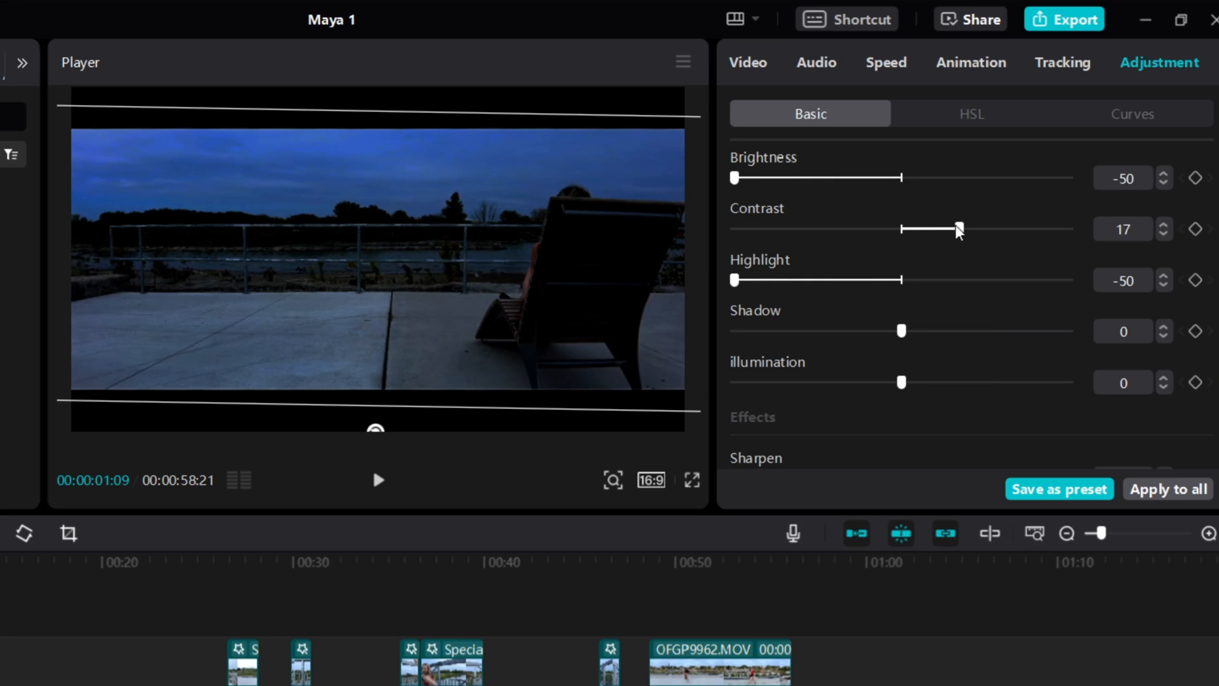
pyautogui.moveTo(909, 388); pyautogui.dragTo(589, 378)
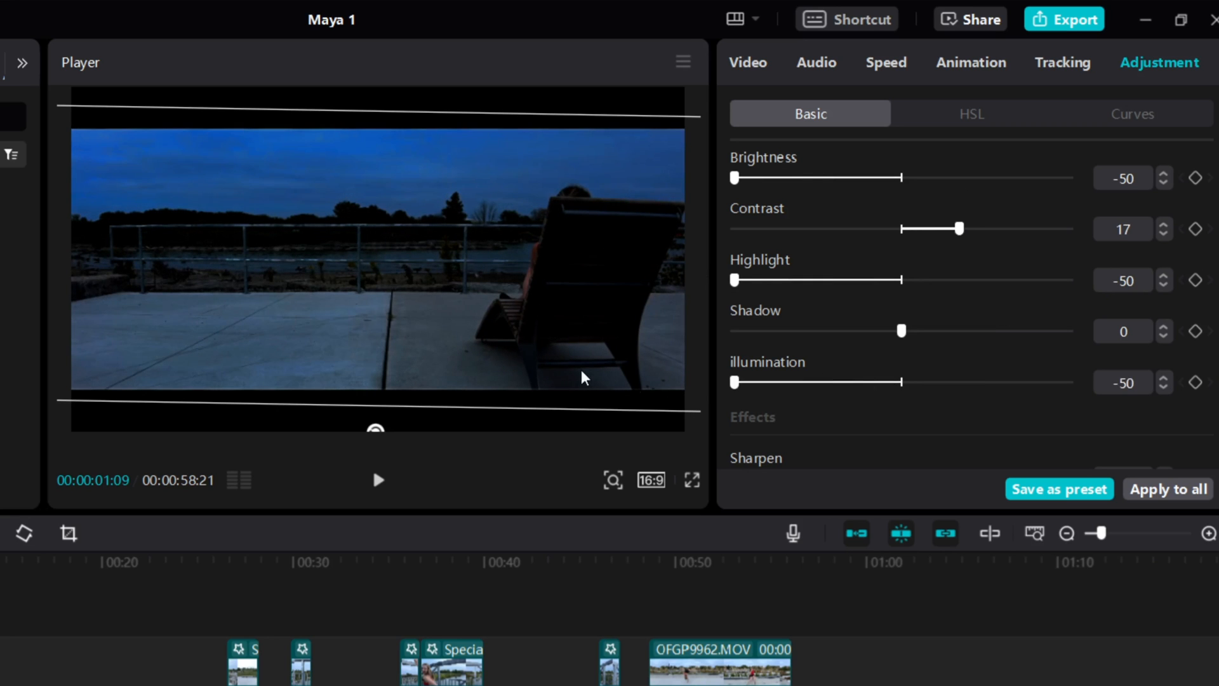
pyautogui.scroll(5, 913, 369)
pyautogui.moveTo(872, 351); pyautogui.dragTo(821, 349)
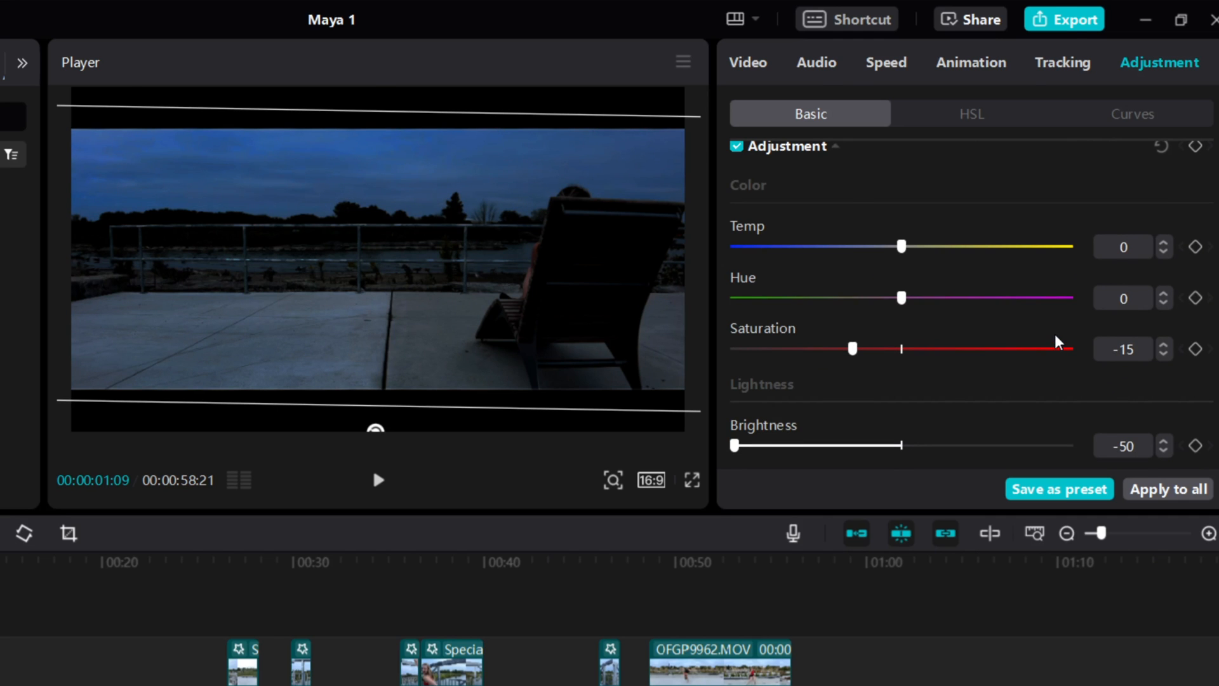
pyautogui.click(195, 403)
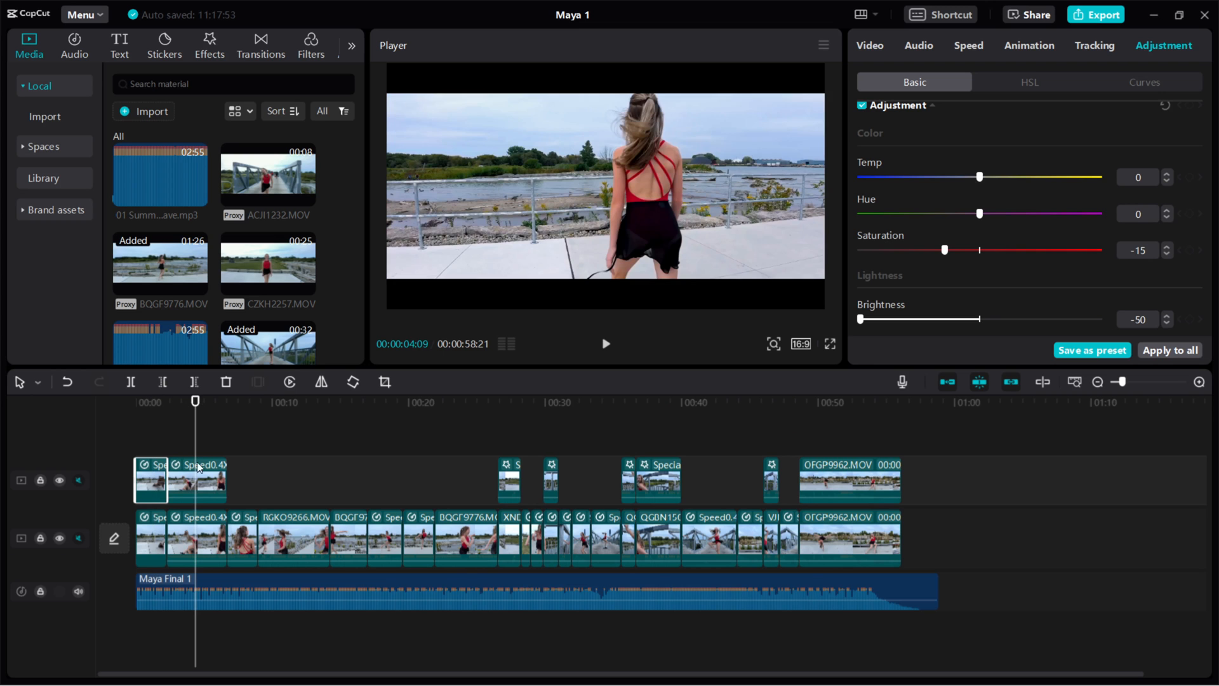
pyautogui.click(199, 468)
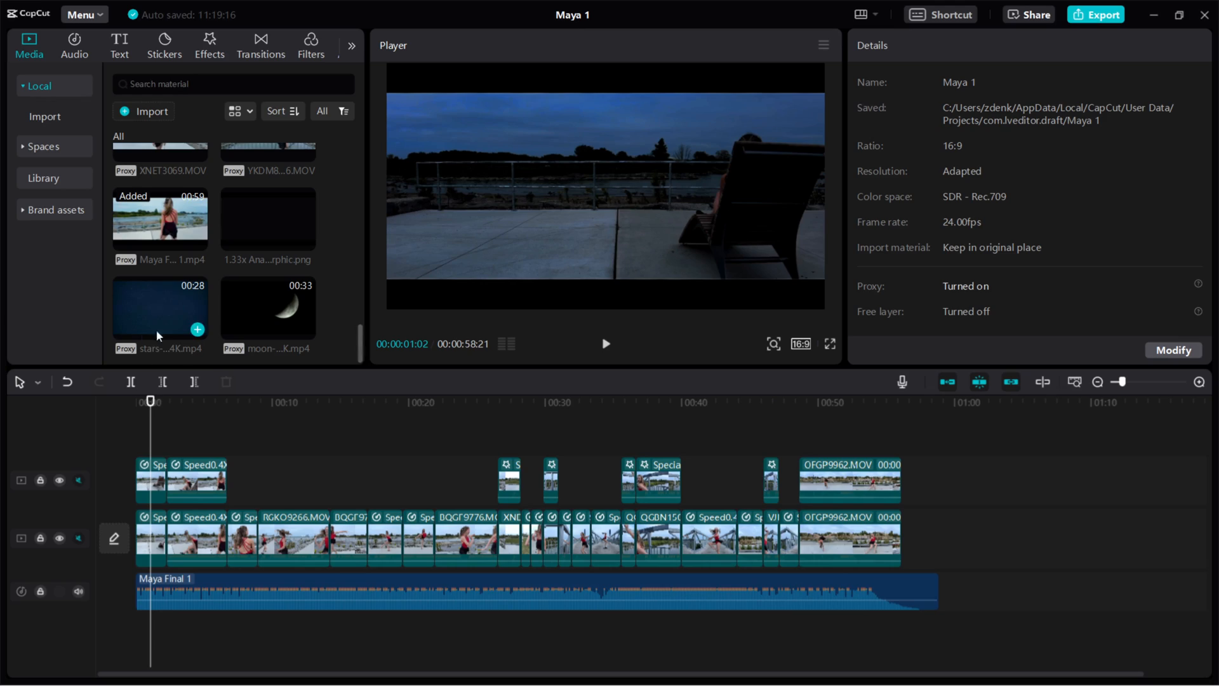
# Add the stars clip on a new top track, trim it to about 2 s, and blend it with Darken
pyautogui.moveTo(156, 329); pyautogui.dragTo(132, 433)
pyautogui.moveTo(516, 469); pyautogui.dragTo(163, 468)
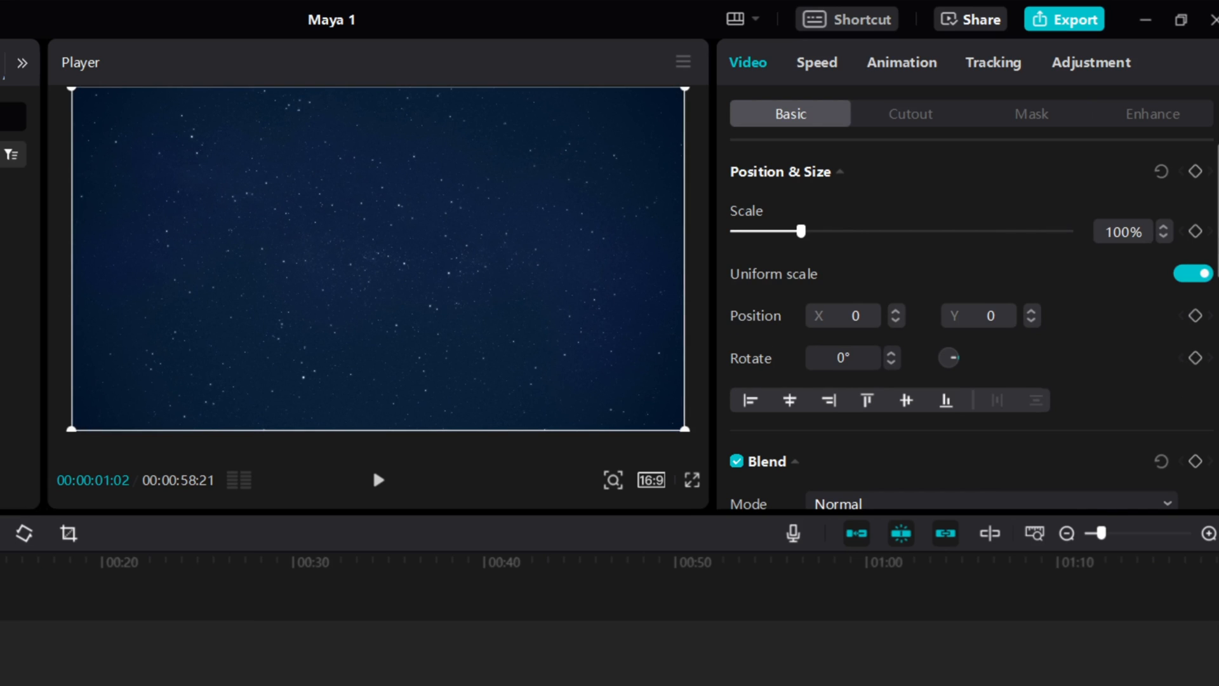
pyautogui.scroll(-3, 971, 317)
pyautogui.click(1171, 352)
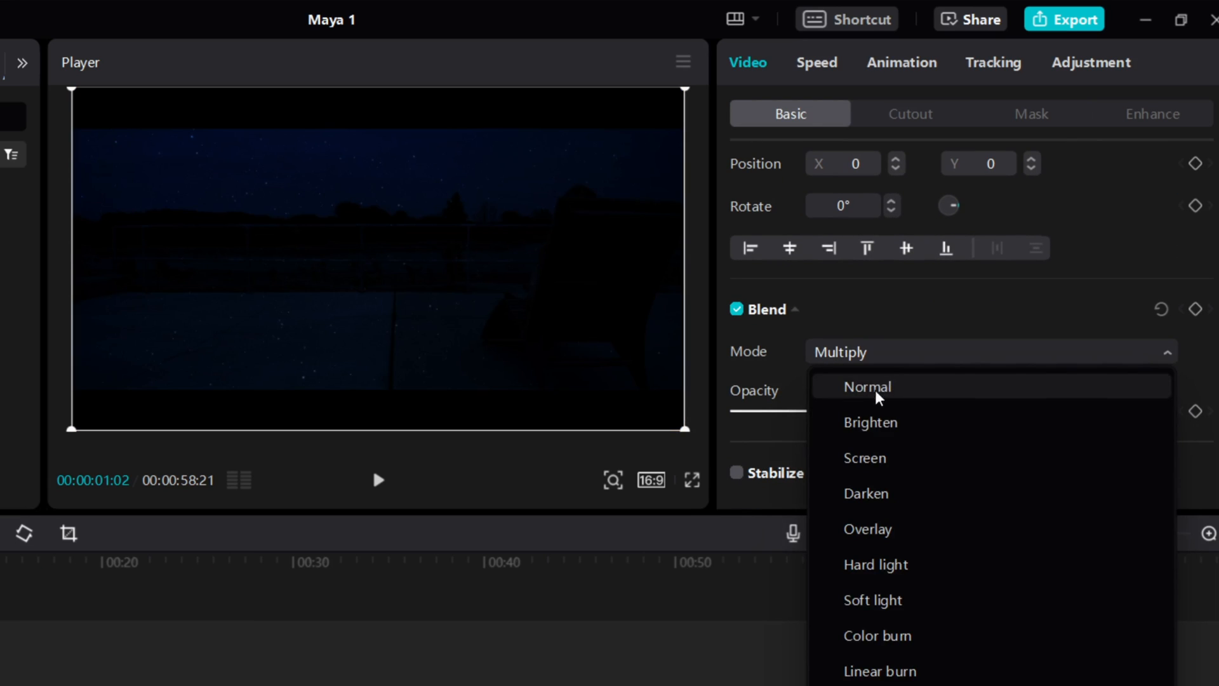
pyautogui.click(868, 495)
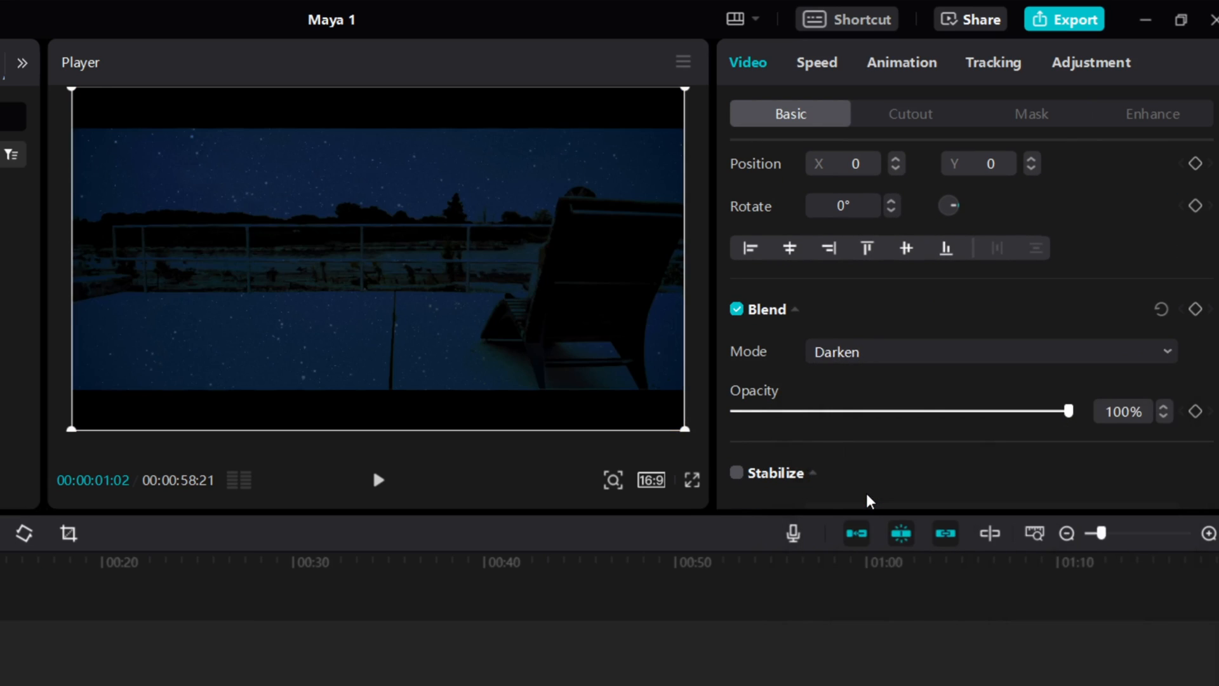
pyautogui.moveTo(395, 384); pyautogui.dragTo(395, 184)
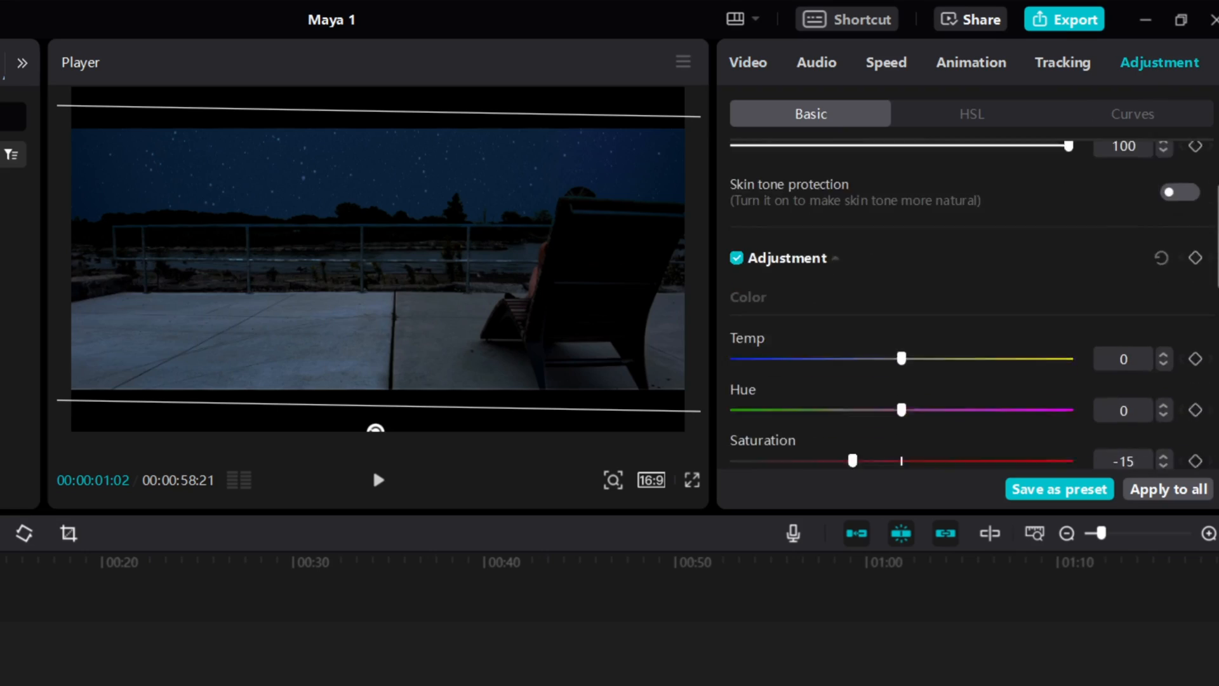
# Raise the deck-chair clip's contrast to 43 and move the stars-moving clip to about 0:49
pyautogui.scroll(-6, 971, 305)
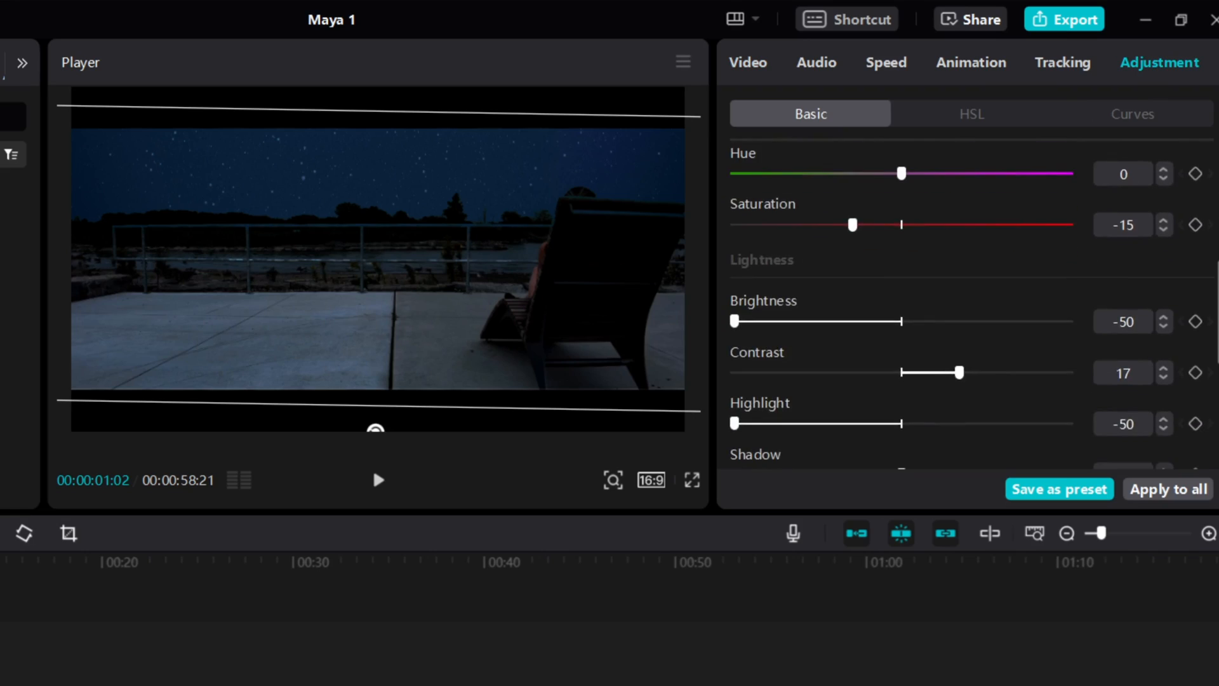
pyautogui.scroll(-2, 965, 305)
pyautogui.moveTo(958, 270); pyautogui.dragTo(1055, 272)
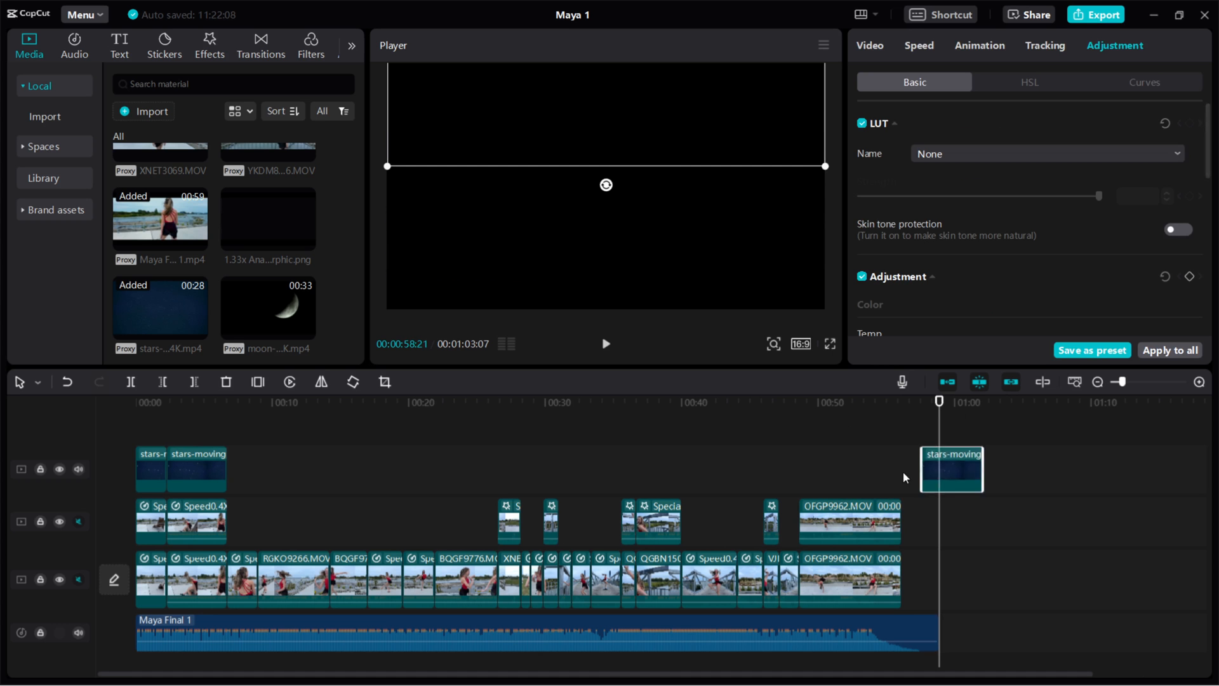
pyautogui.moveTo(951, 473); pyautogui.dragTo(828, 471)
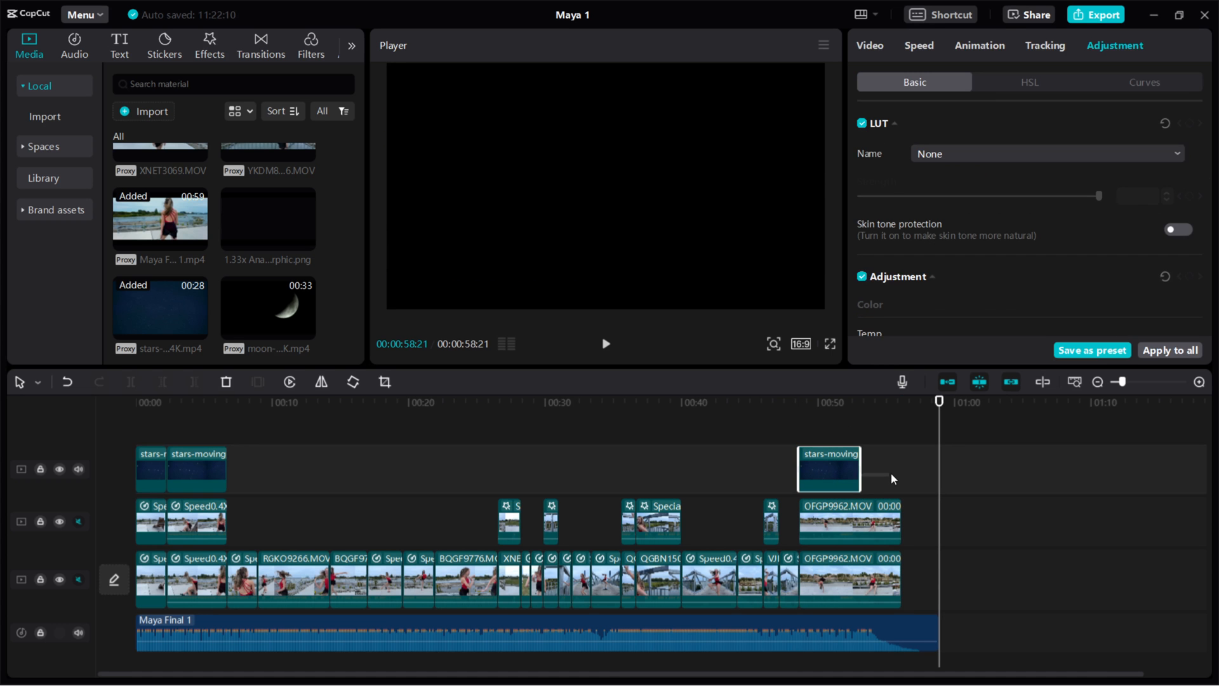
# Extend the stars-moving clip to about 0:55 and play back the ending from 0:52
pyautogui.moveTo(860, 468); pyautogui.dragTo(901, 468)
pyautogui.click(849, 406)
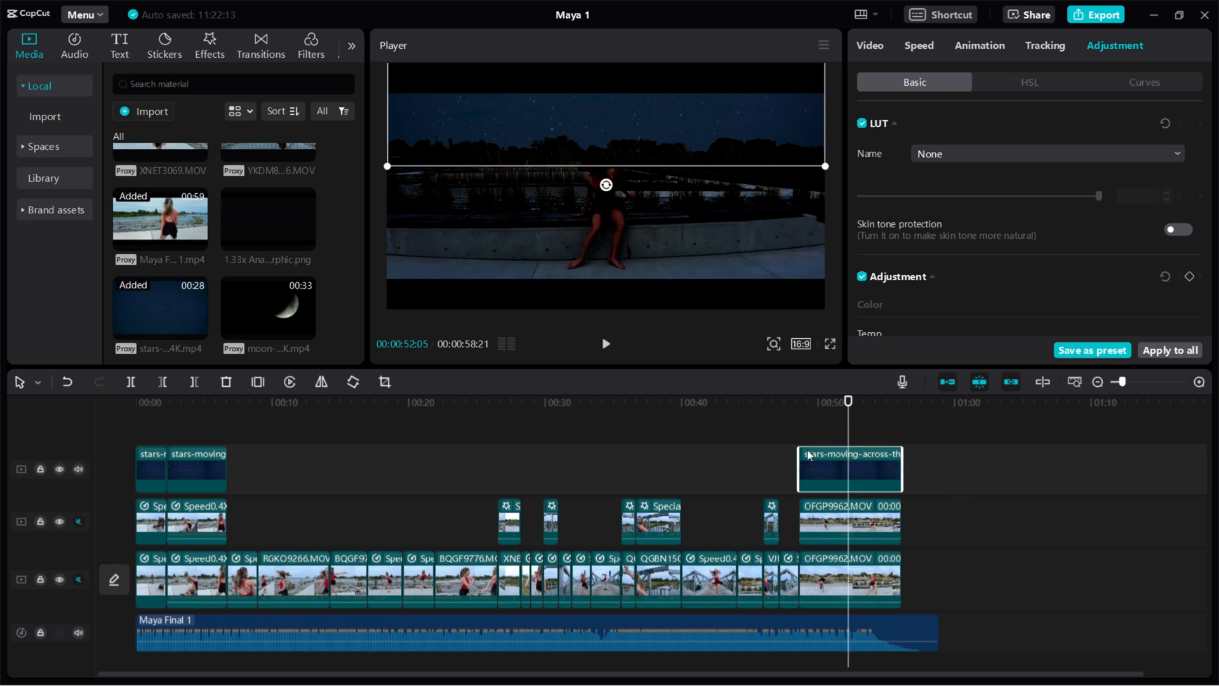
pyautogui.click(827, 538)
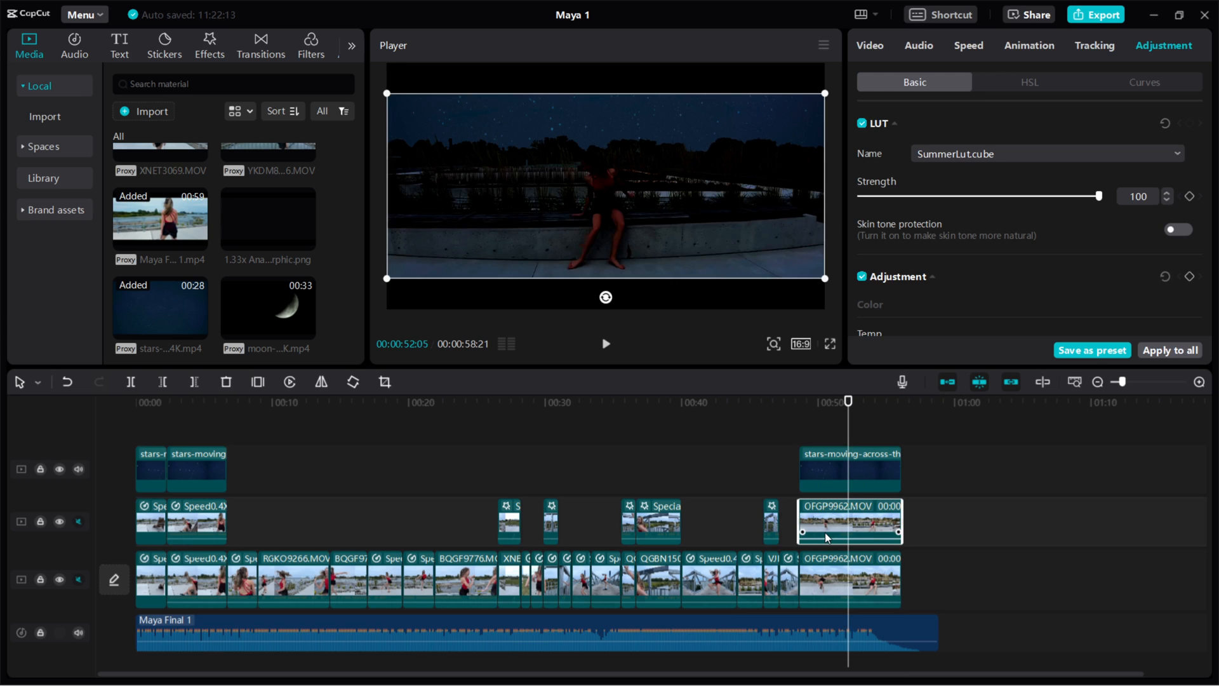
pyautogui.press('space')
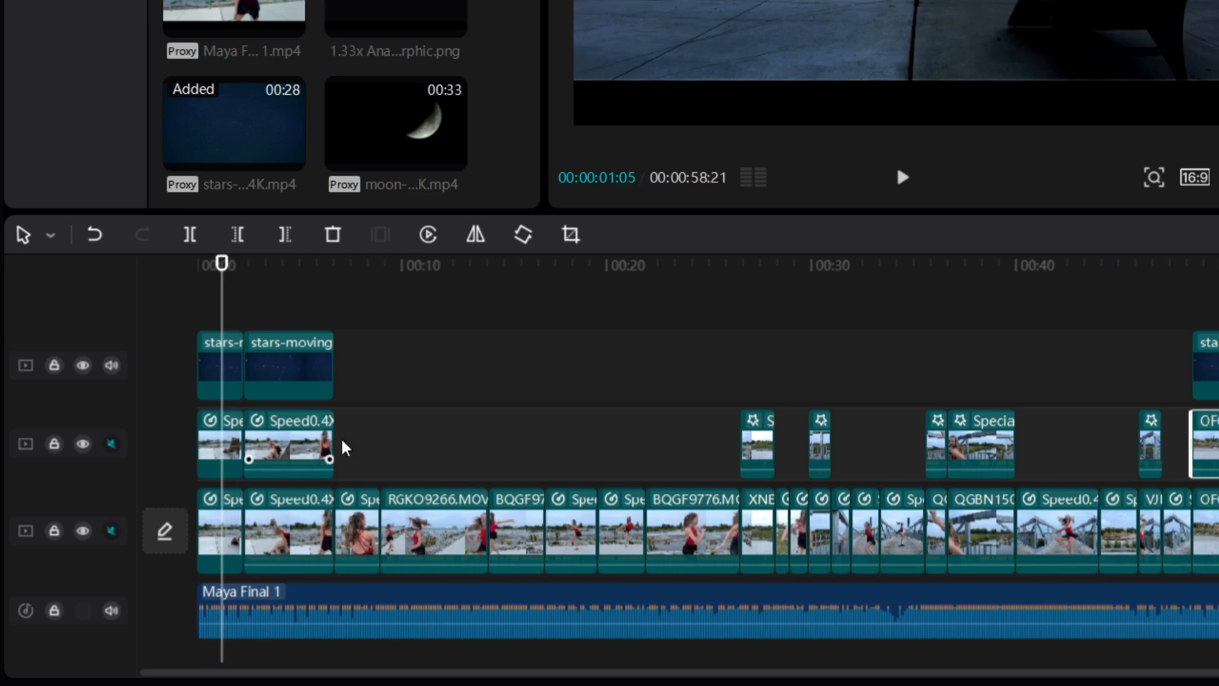
# Merge the two opening stars clips and two Speed clips into Compound clip3, then preview it
pyautogui.moveTo(374, 367); pyautogui.dragTo(200, 454)
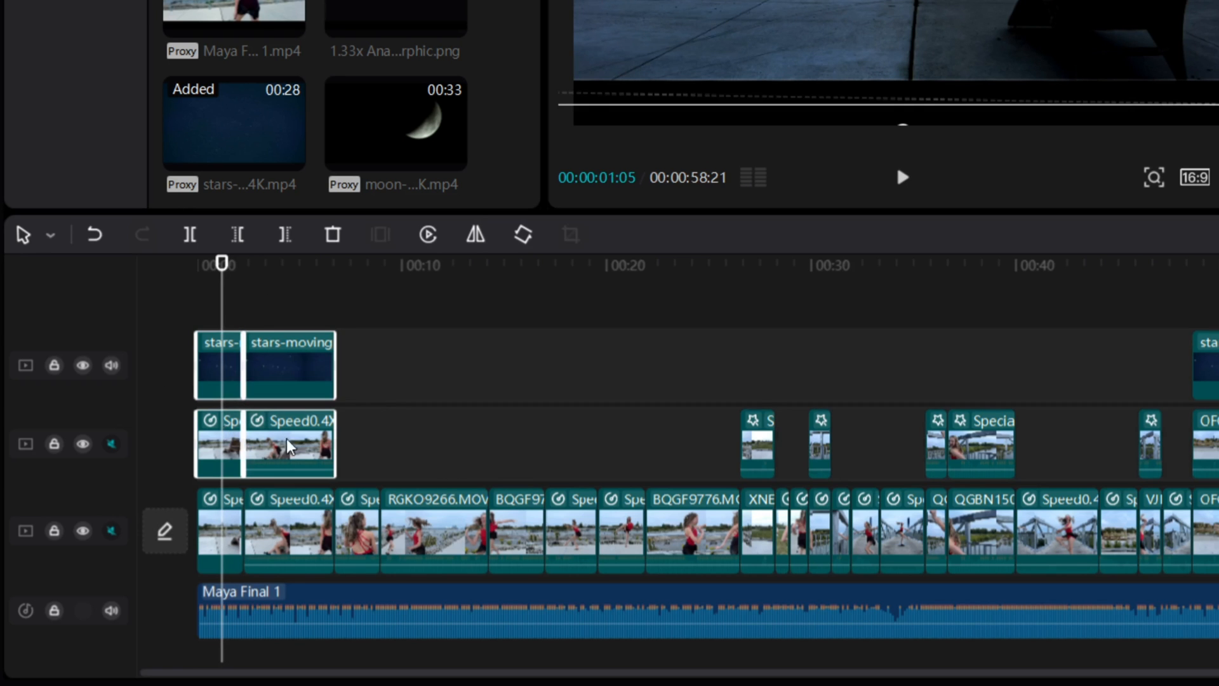
pyautogui.rightClick(301, 377)
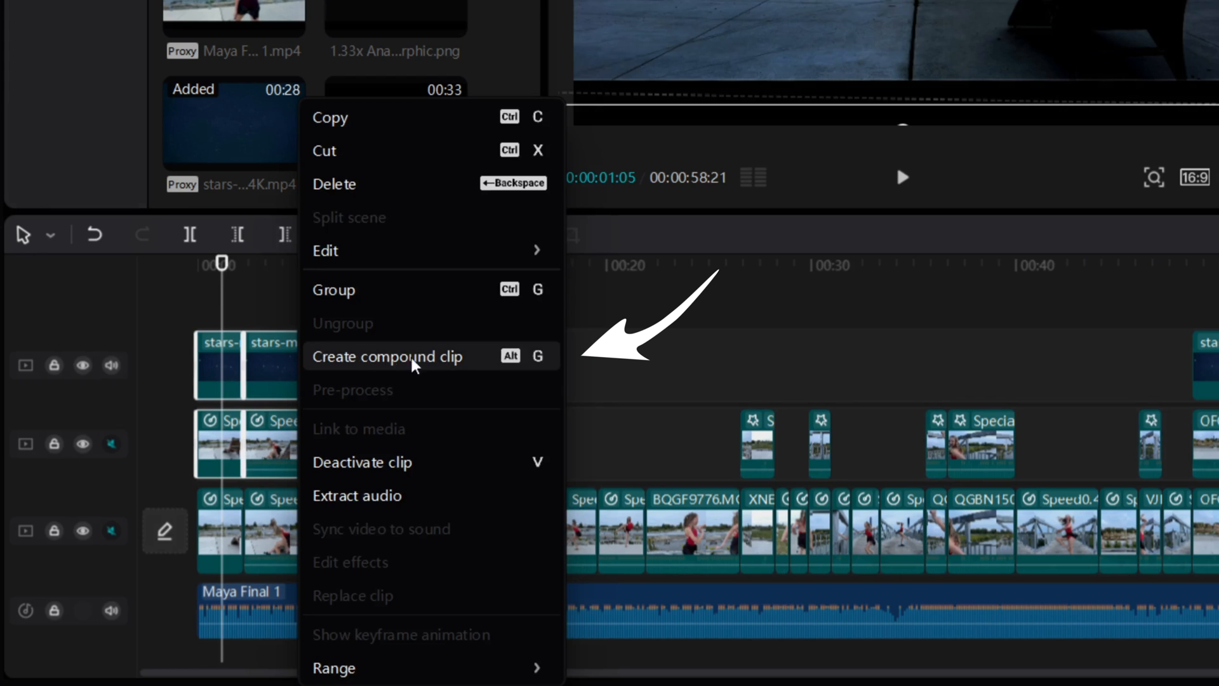
pyautogui.click(429, 367)
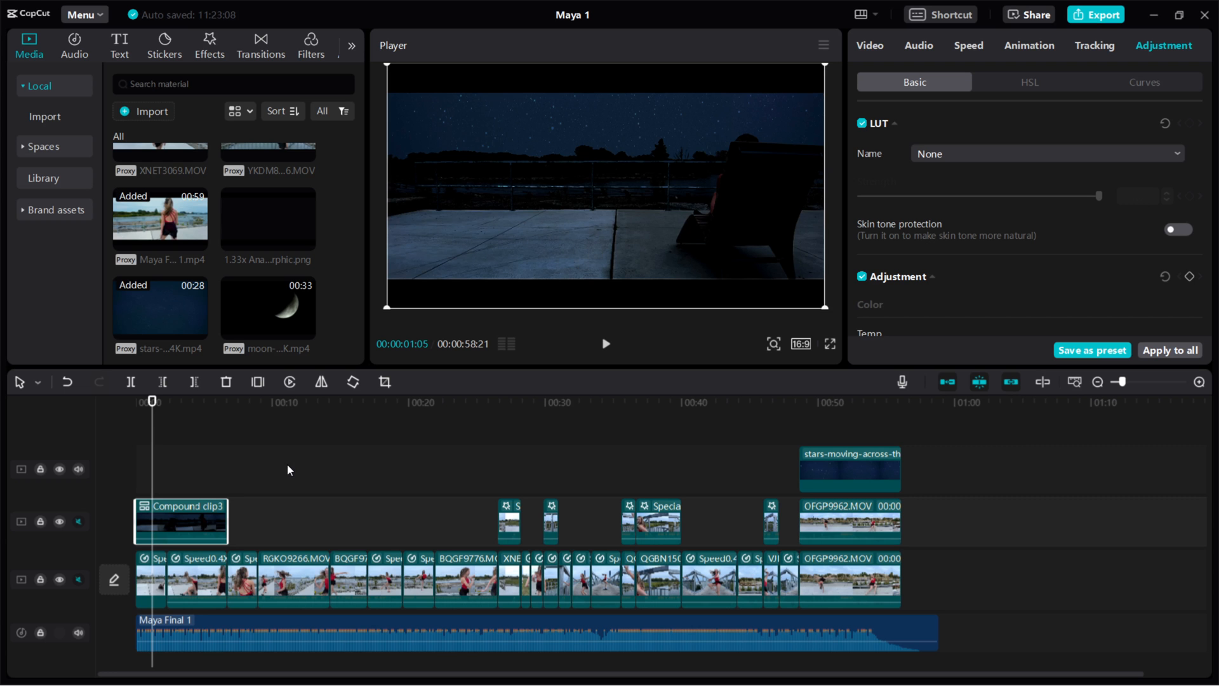
pyautogui.moveTo(154, 399); pyautogui.dragTo(234, 398)
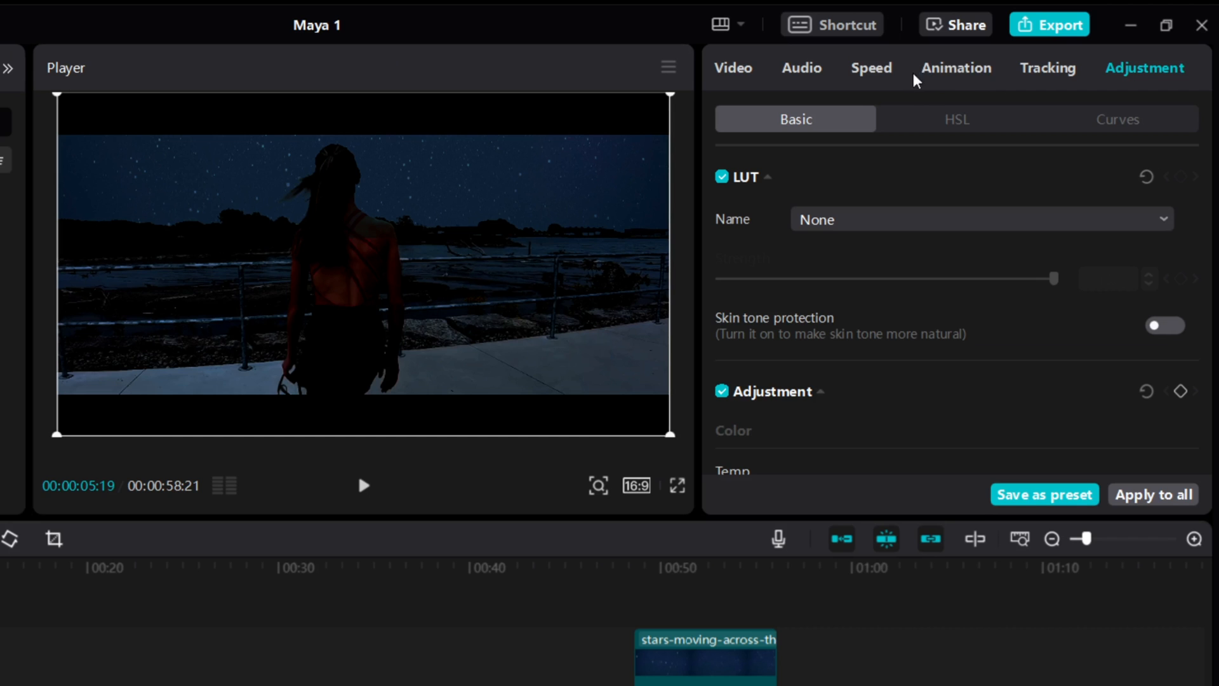
# Give Compound clip3 a Fade Out animation lengthened to 4.0 s
pyautogui.click(958, 70)
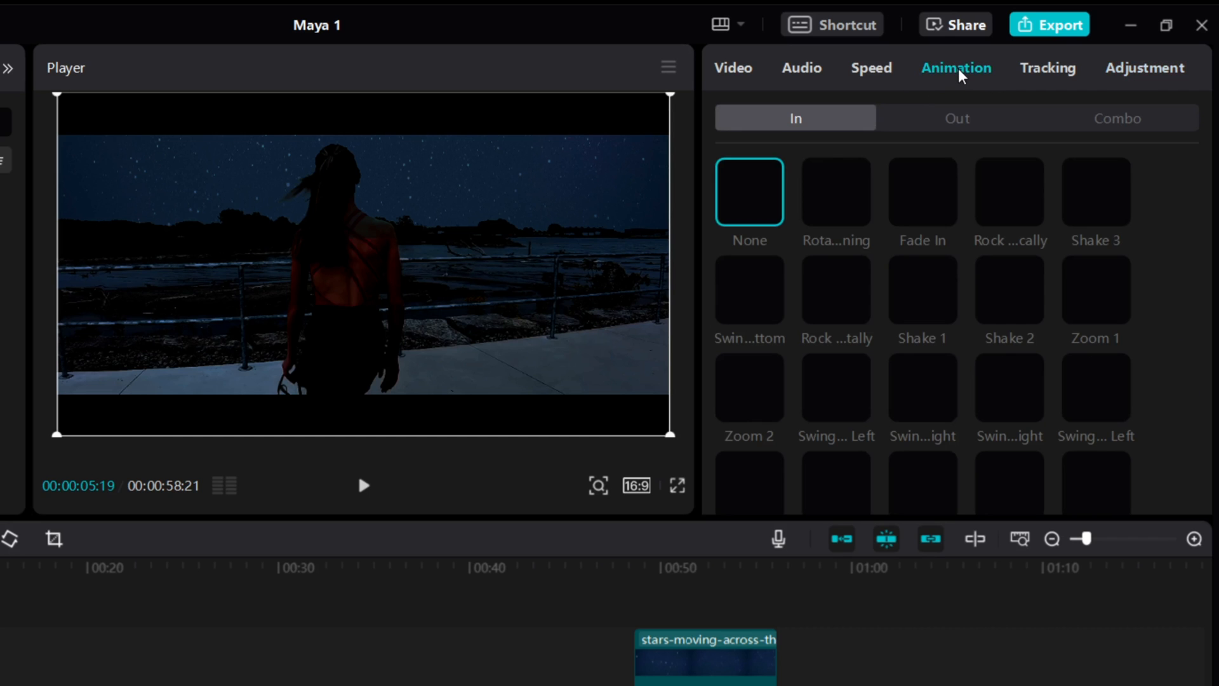
pyautogui.click(954, 121)
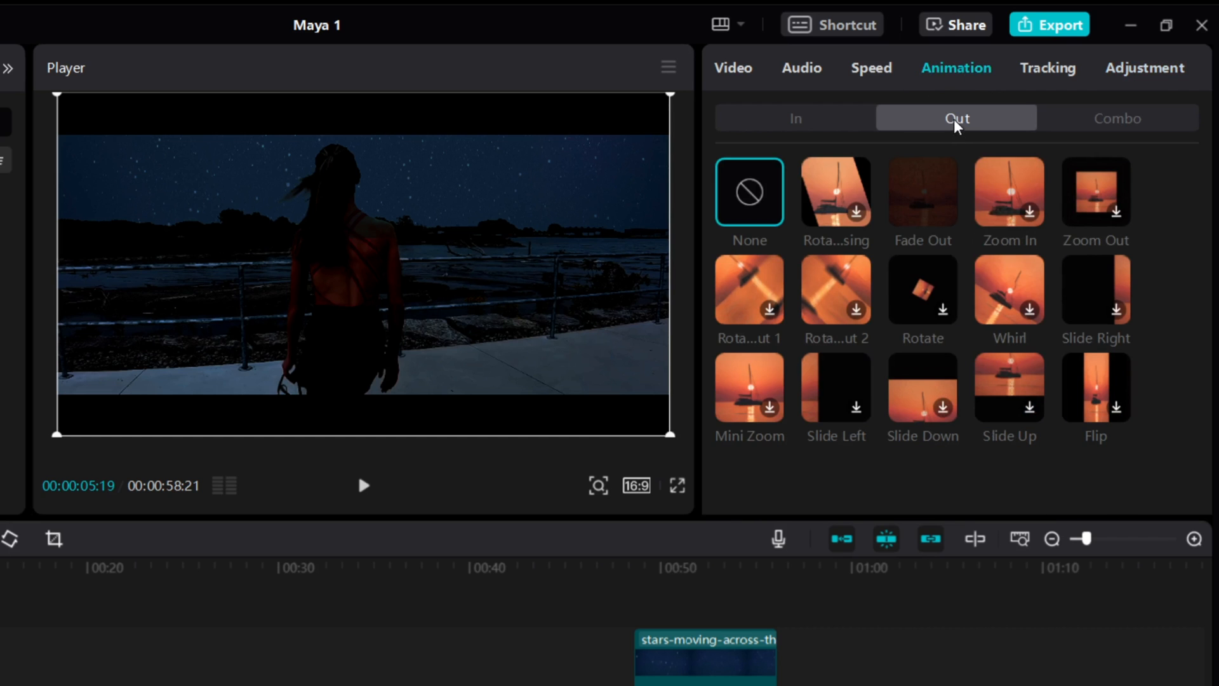
pyautogui.click(918, 197)
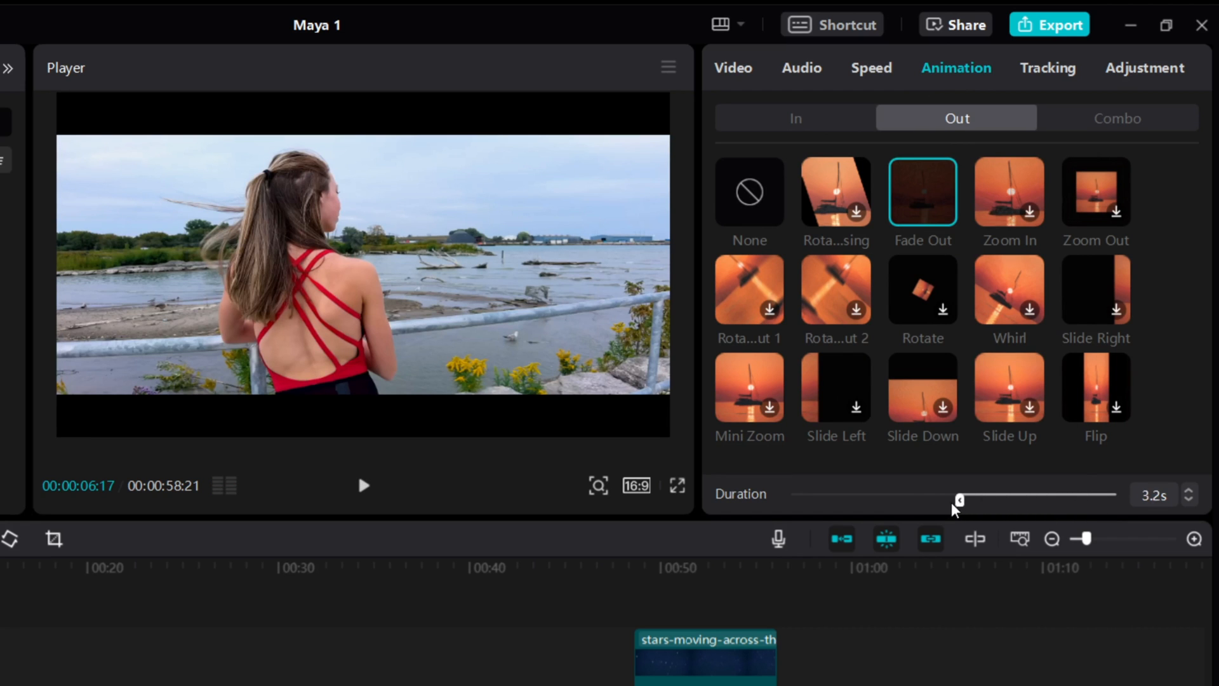
pyautogui.moveTo(926, 503); pyautogui.dragTo(921, 504)
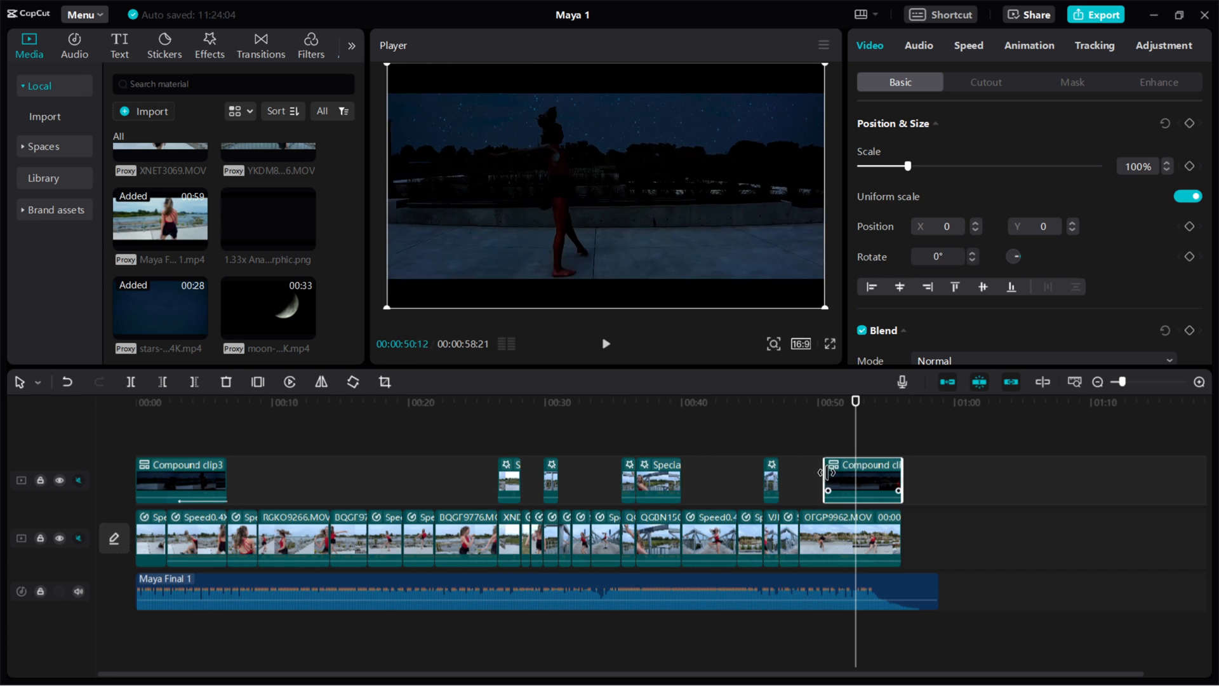
# Trim the closing compound clip's start slightly and give it a Fade In of about 3.3 s
pyautogui.moveTo(829, 473); pyautogui.dragTo(831, 473)
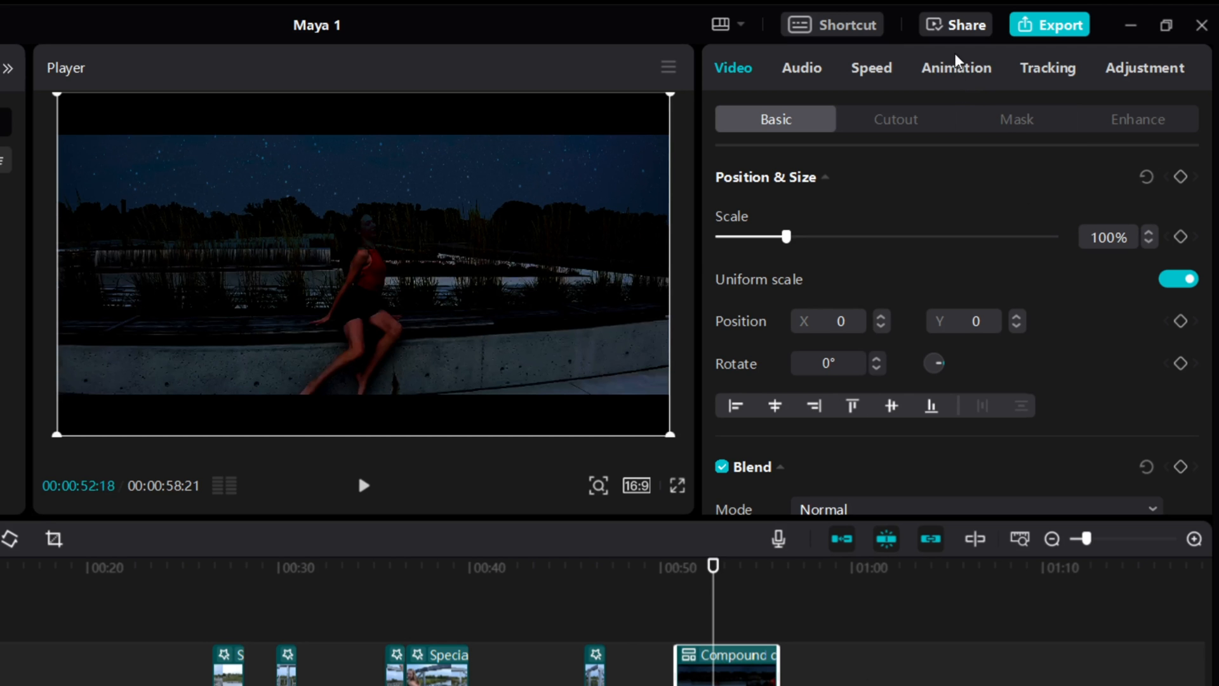
pyautogui.click(958, 70)
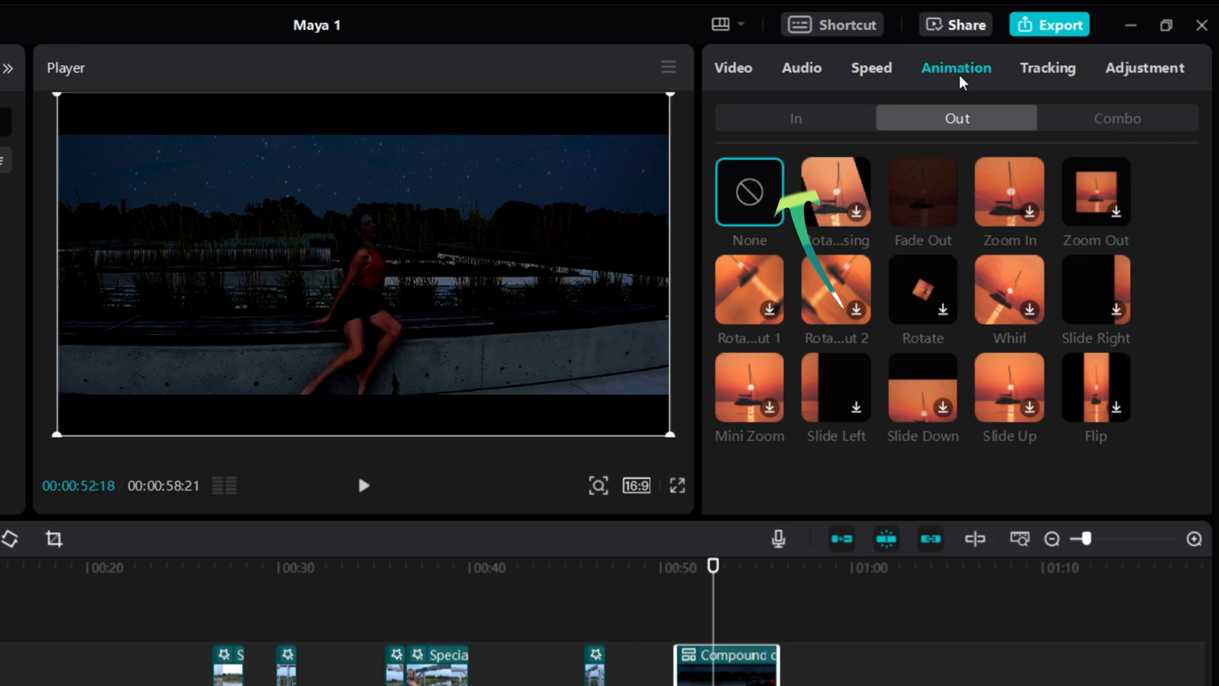
pyautogui.click(794, 119)
pyautogui.click(917, 186)
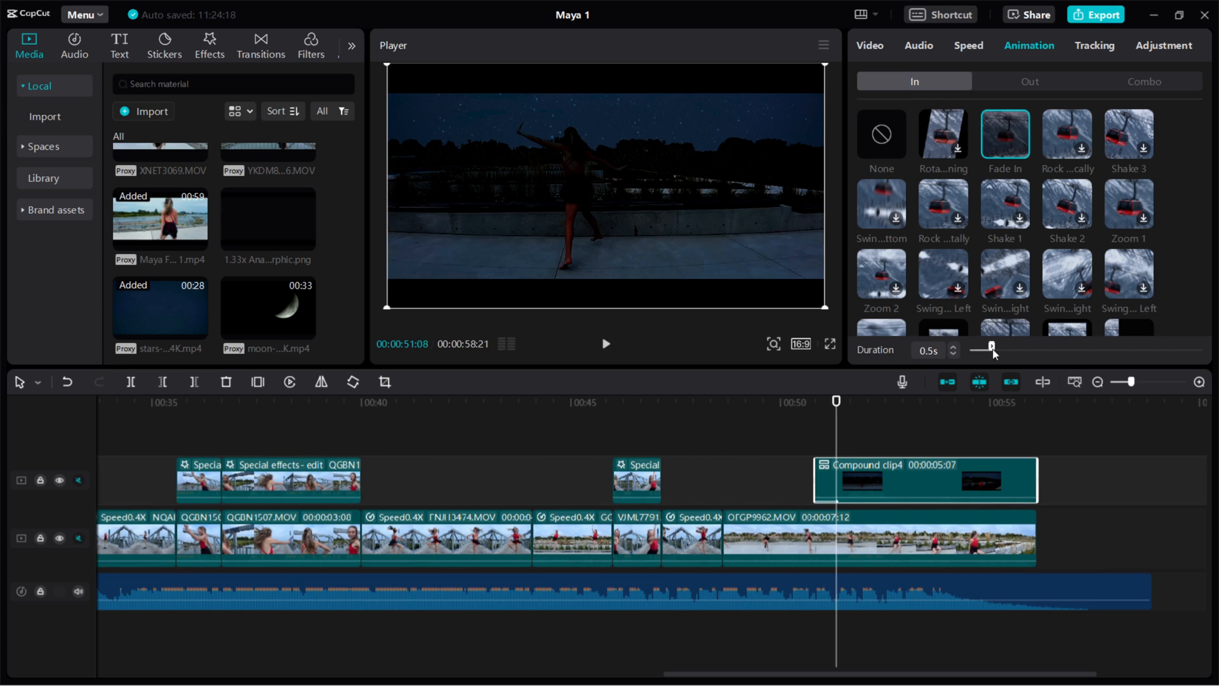
pyautogui.moveTo(902, 489); pyautogui.dragTo(932, 490)
pyautogui.moveTo(1069, 353); pyautogui.dragTo(1149, 353)
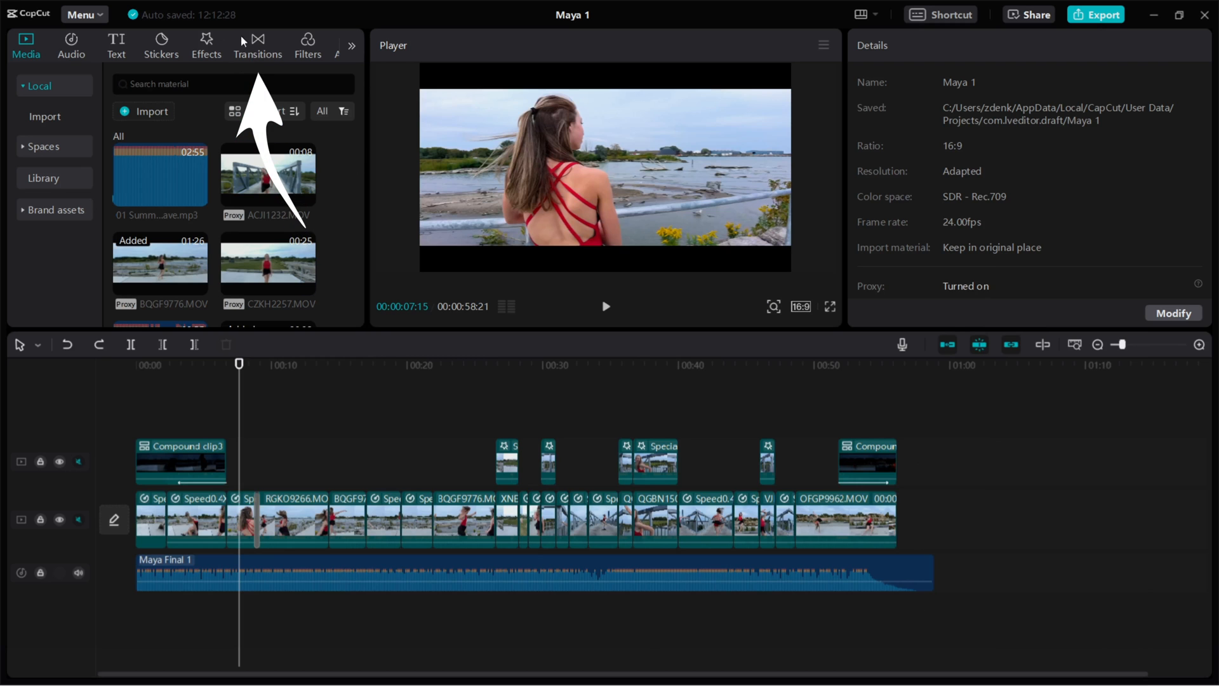
# Browse the transitions and inspect the 0.5 s Vertical Blur transition between clips
pyautogui.click(253, 53)
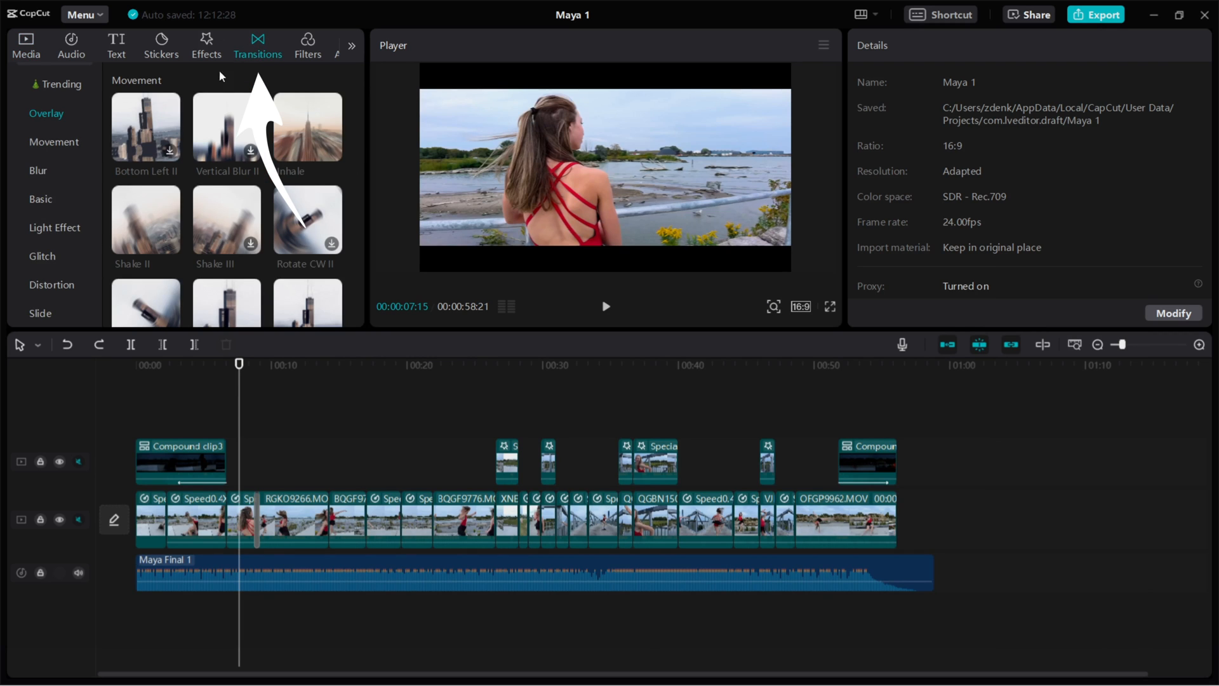
pyautogui.moveTo(310, 144)
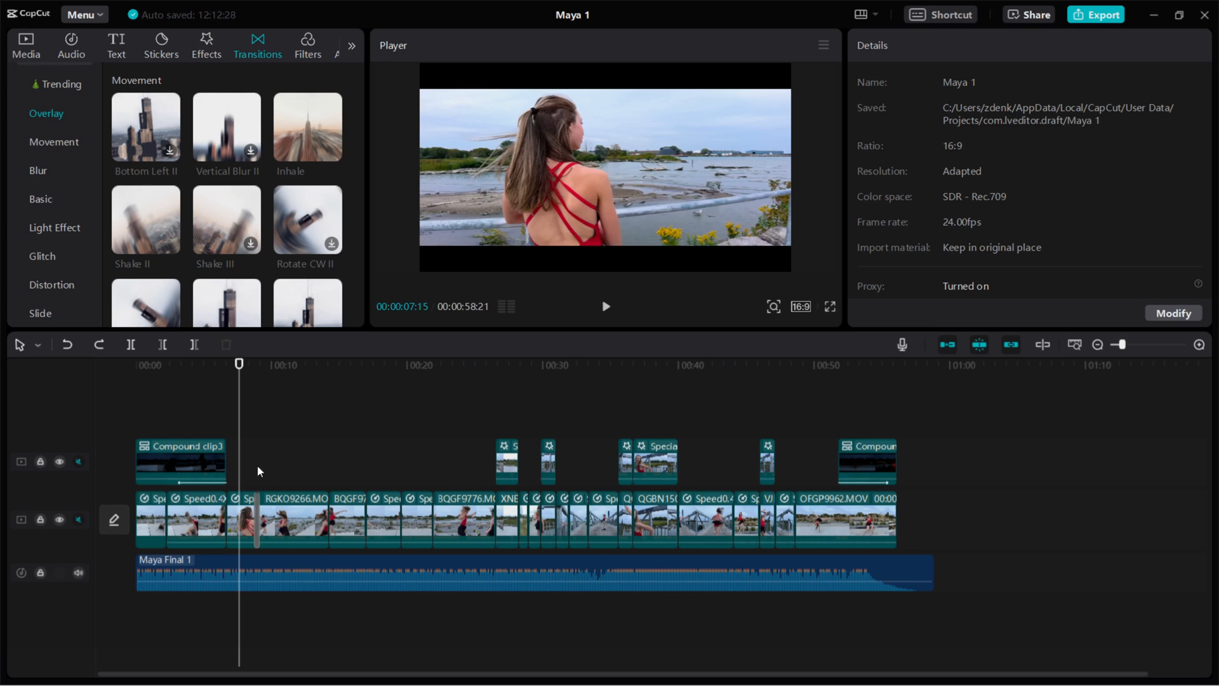
pyautogui.click(257, 514)
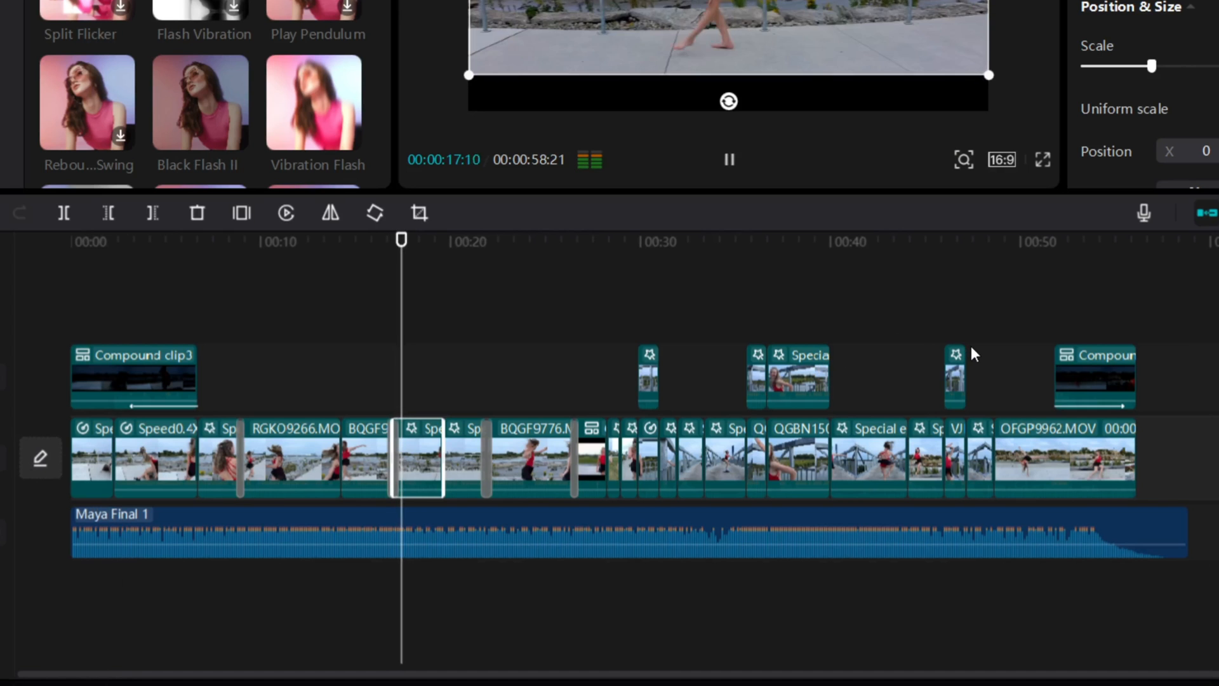
pyautogui.press('space')
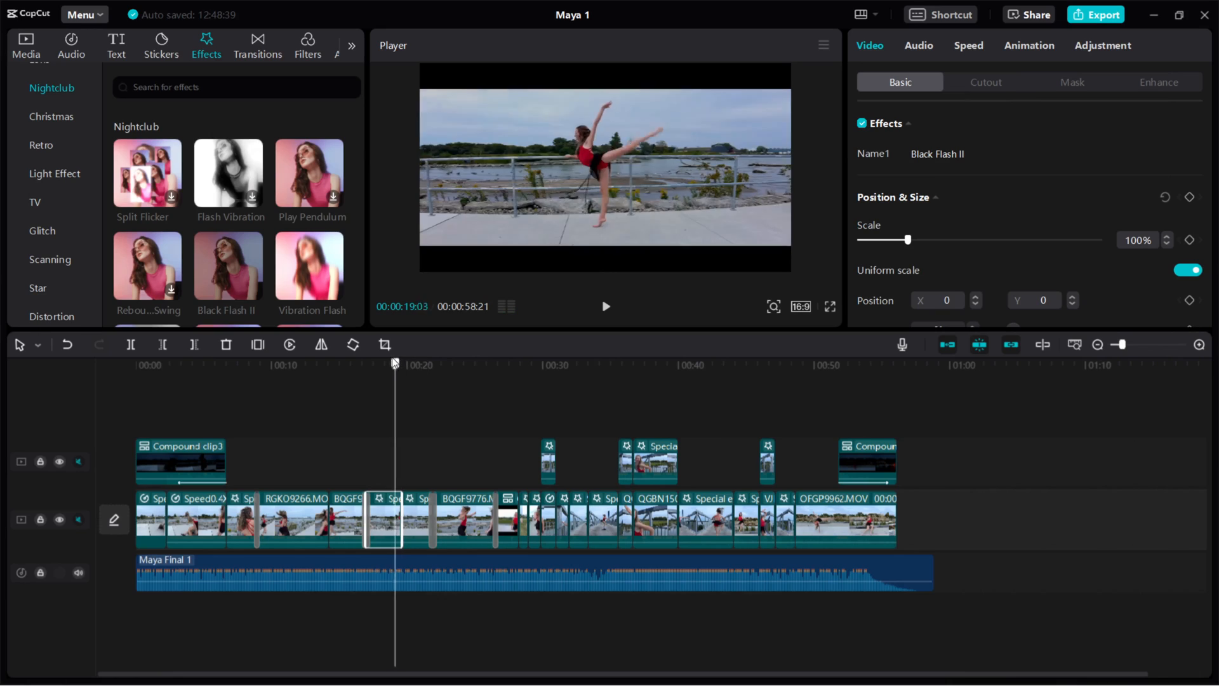
# Add a 100% Scale keyframe at 00:17 and find the zoom's end point near 00:19
pyautogui.click(366, 363)
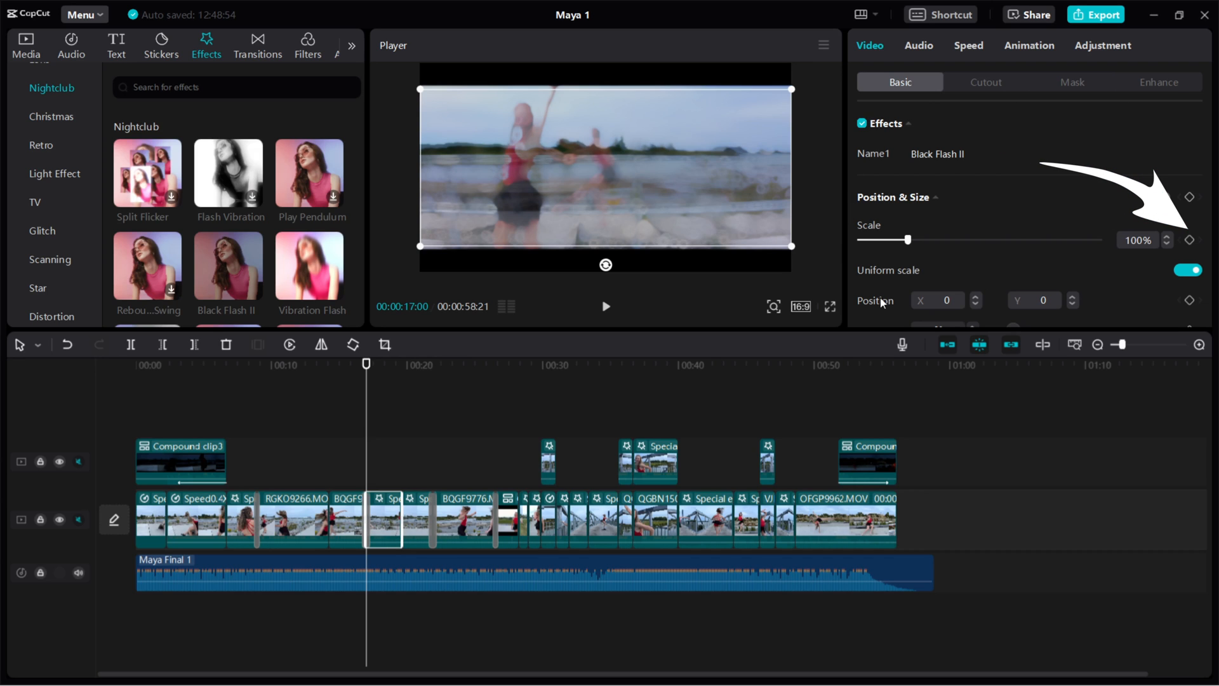
pyautogui.click(1190, 240)
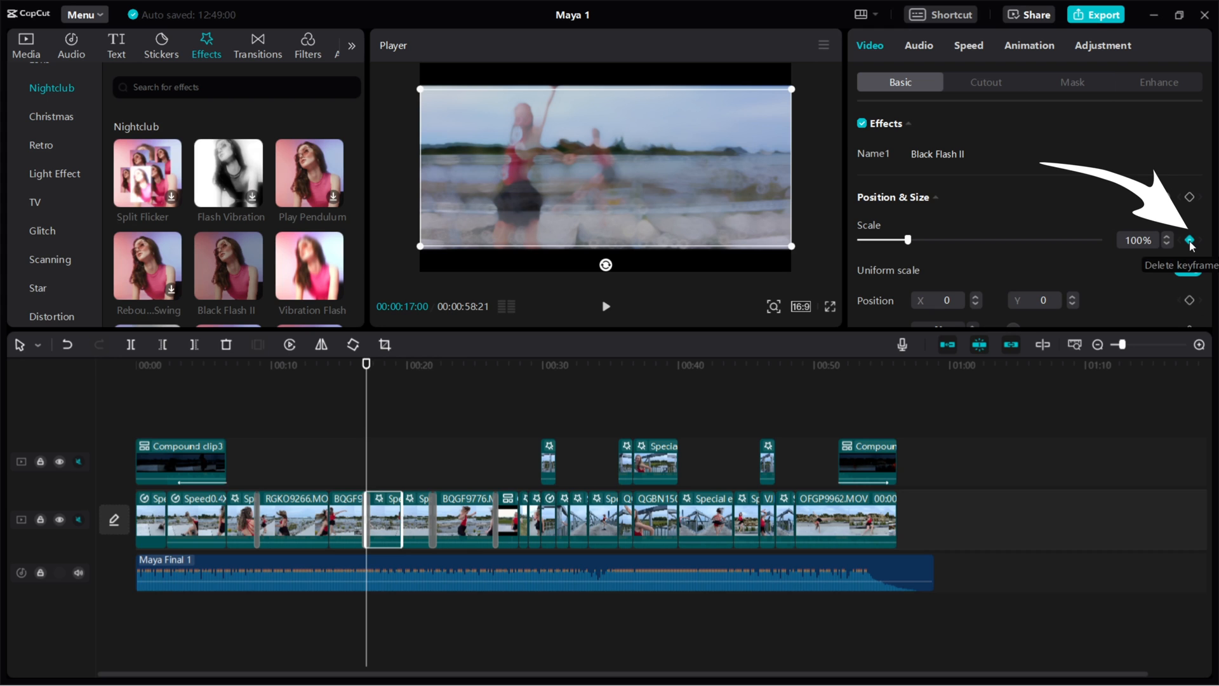
pyautogui.press('space')
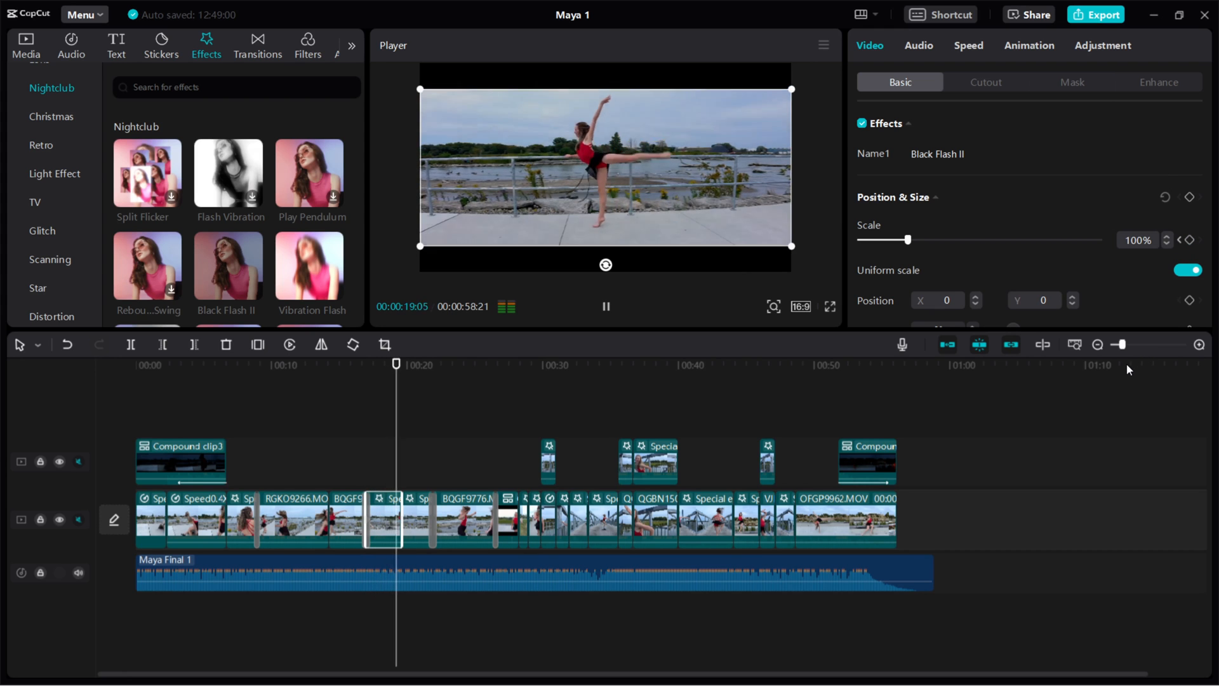
pyautogui.press('space')
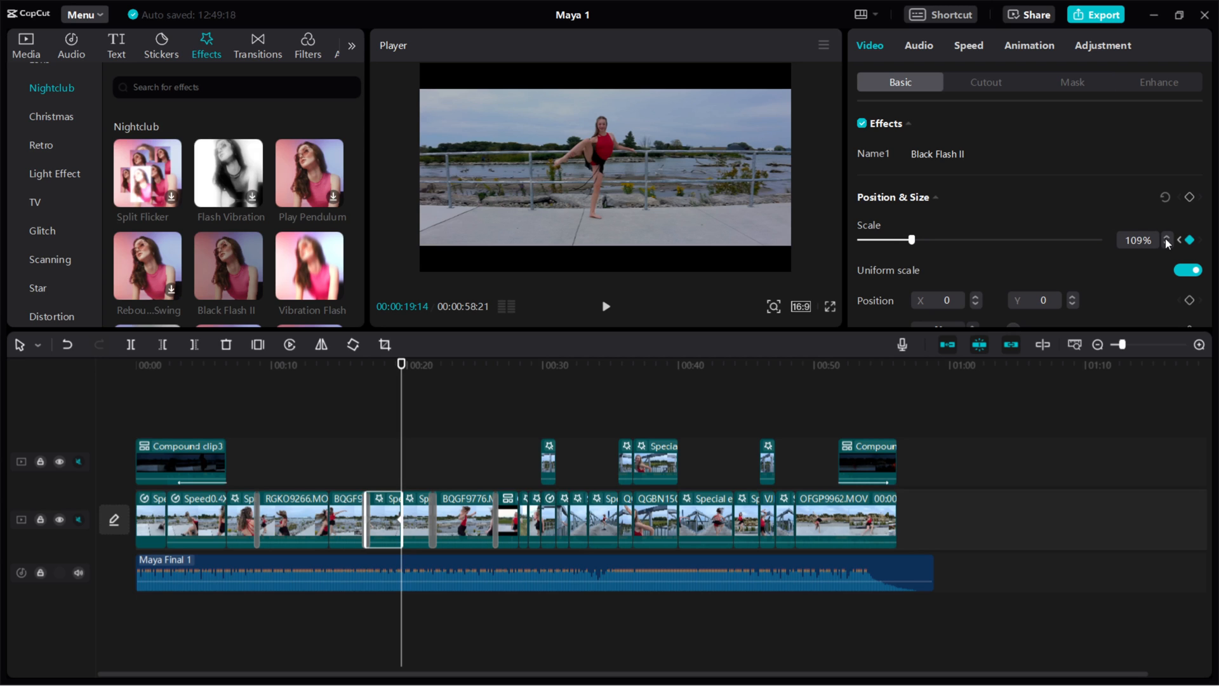
# Preview the 100%-to-110% zoom and place the 1.33x Anamorphic bars over the clip
pyautogui.moveTo(401, 367); pyautogui.dragTo(367, 365)
pyautogui.press('space')
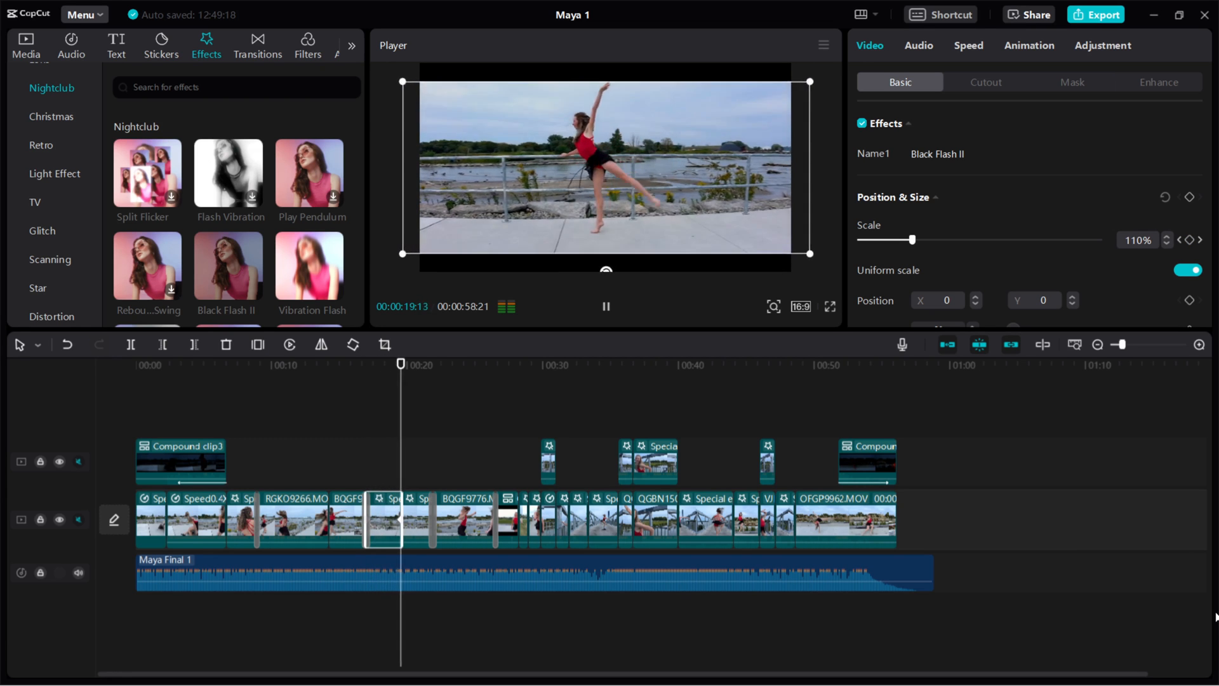
pyautogui.click(365, 366)
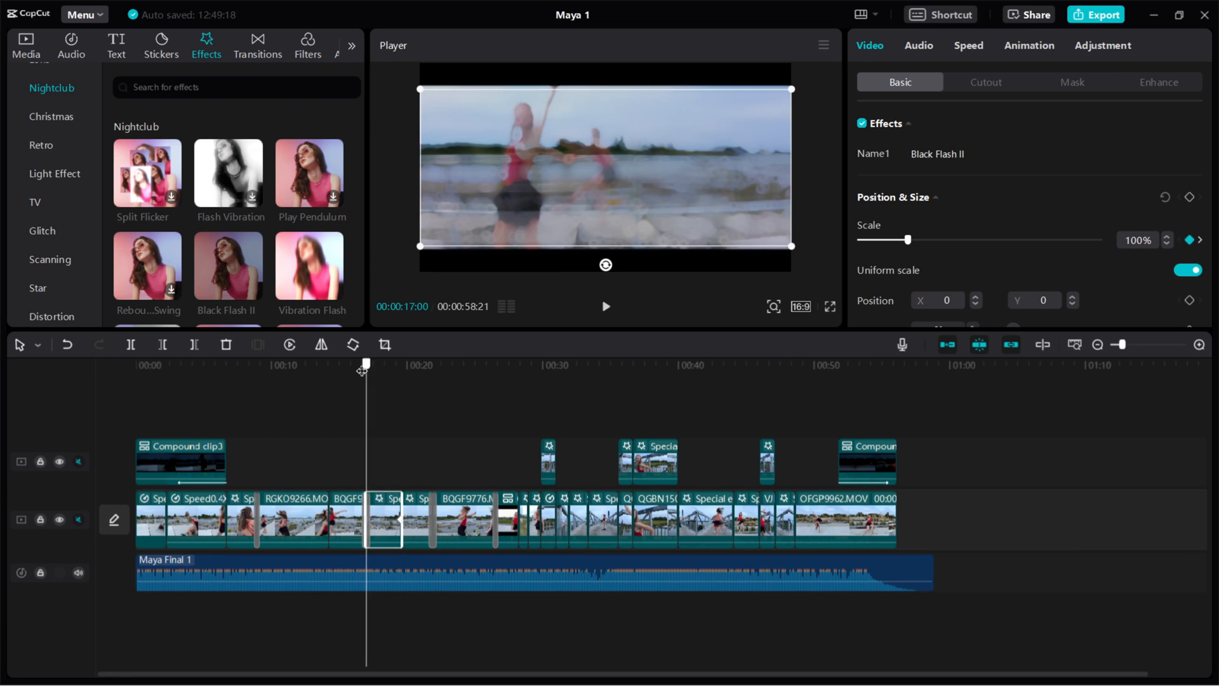
pyautogui.press('space')
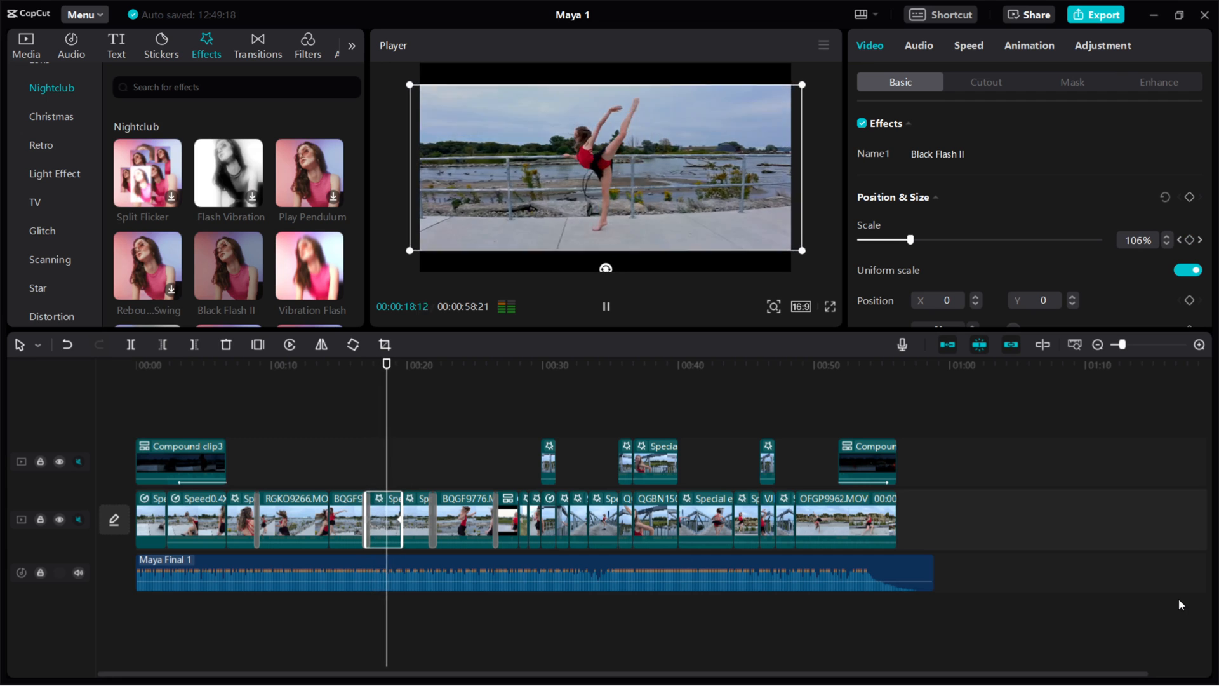
pyautogui.press('space')
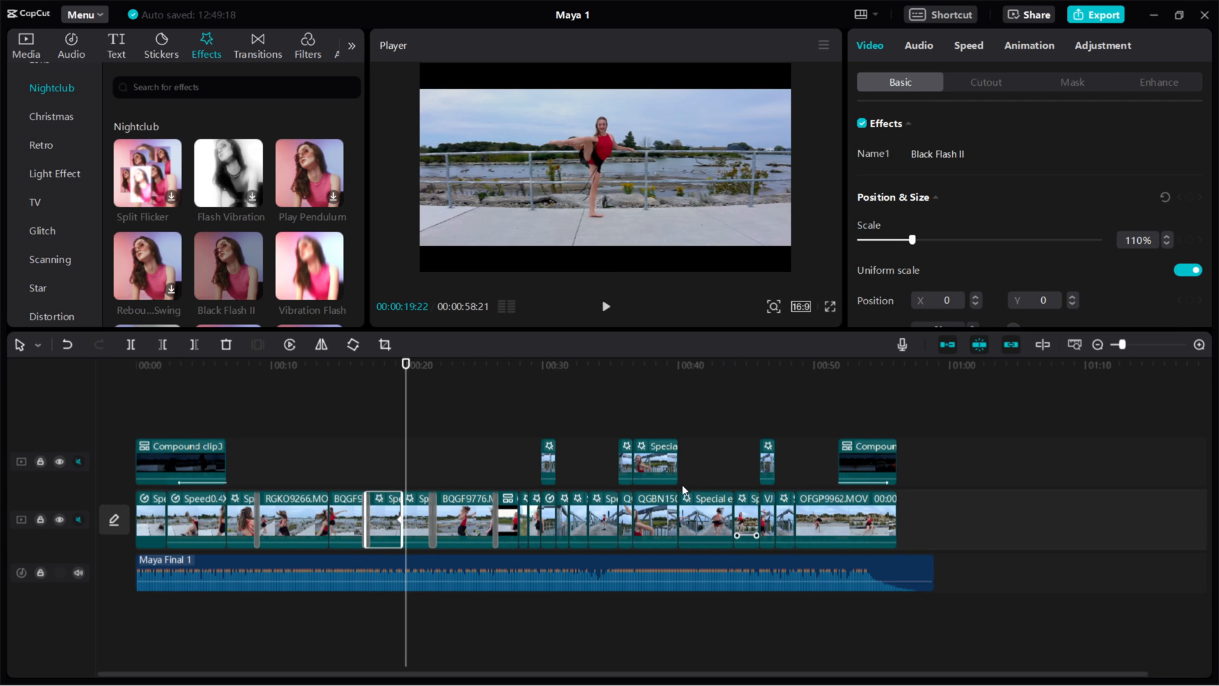
pyautogui.click(26, 46)
pyautogui.moveTo(263, 185); pyautogui.dragTo(365, 468)
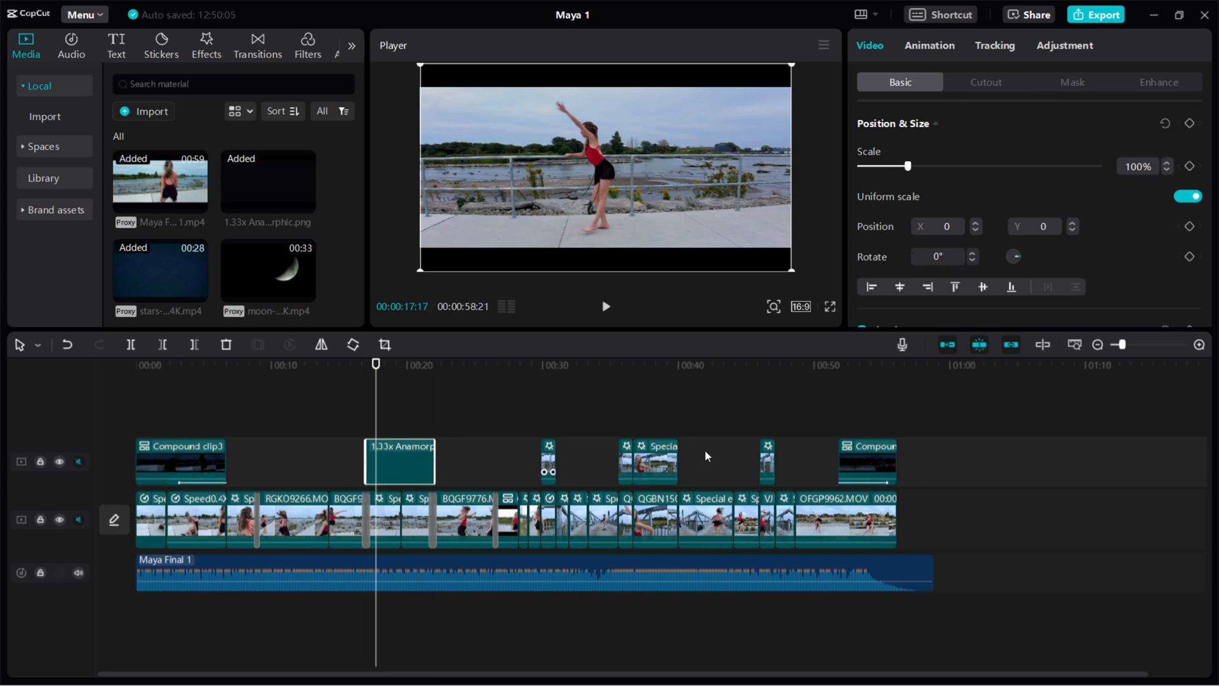